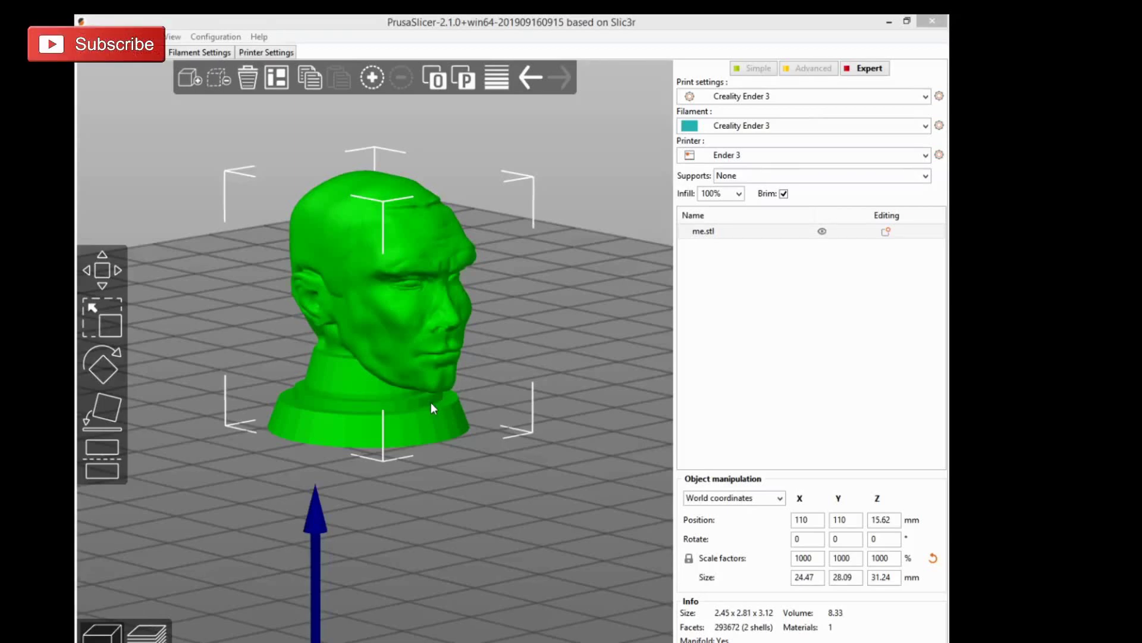
click(513, 372)
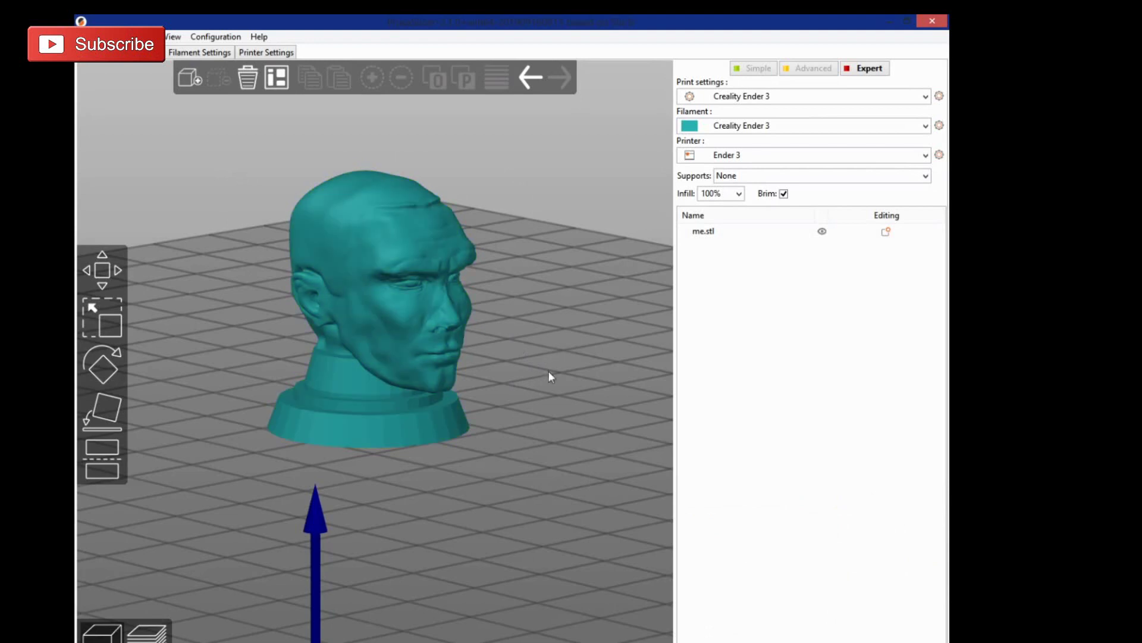
mouse_move(549, 372)
mouse_down()
mouse_move(467, 450)
mouse_move(446, 370)
mouse_move(551, 395)
mouse_move(543, 410)
mouse_move(488, 374)
mouse_move(441, 384)
mouse_move(561, 391)
mouse_move(545, 391)
mouse_up()
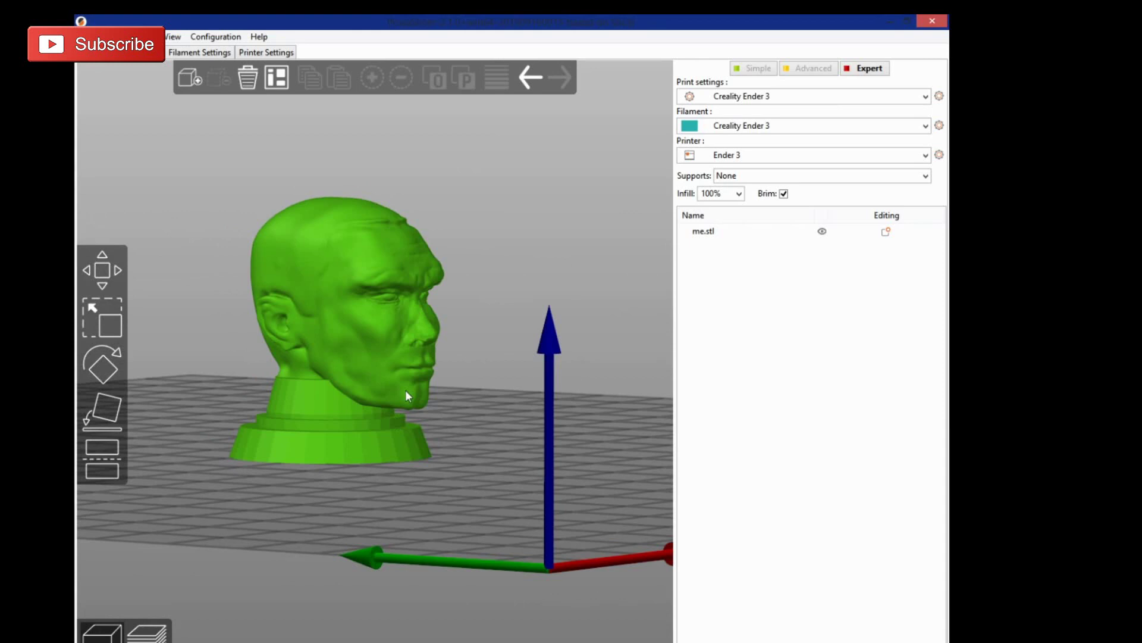
drag(481, 408, 439, 387)
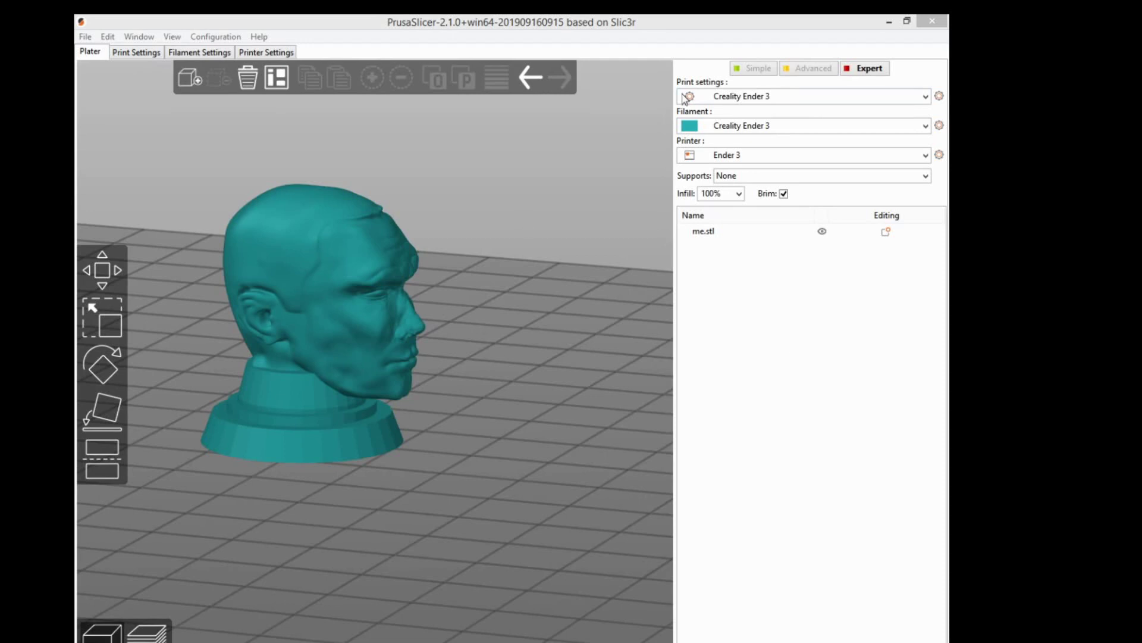
click(257, 53)
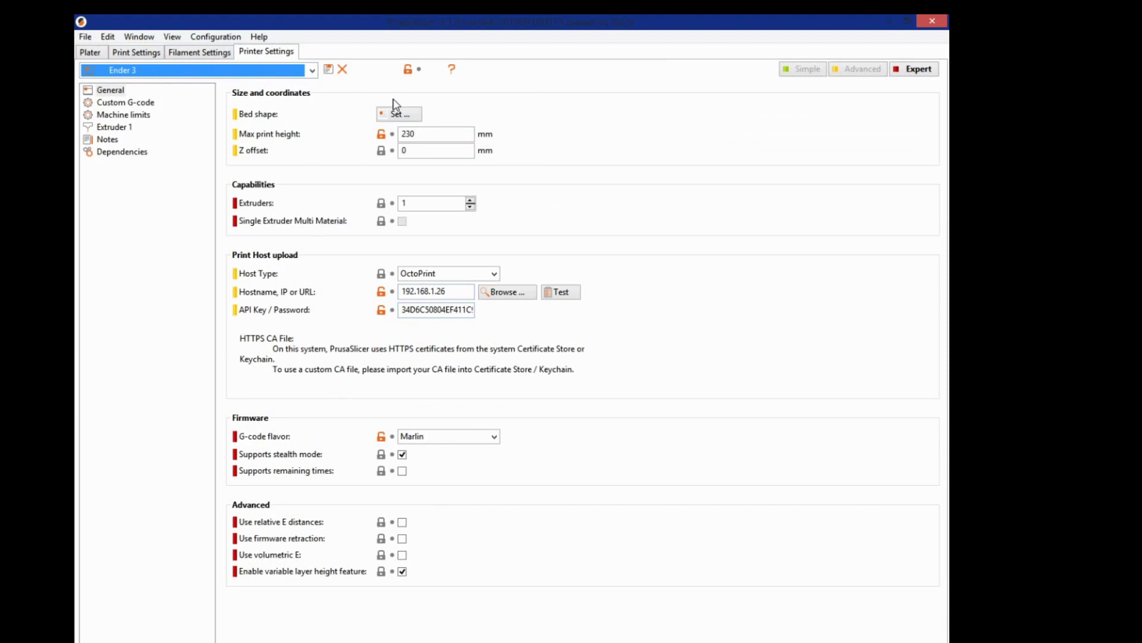
Step: Set the filament color to the light magenta basic colour (255, 128, 255) in the filament settings
click(191, 53)
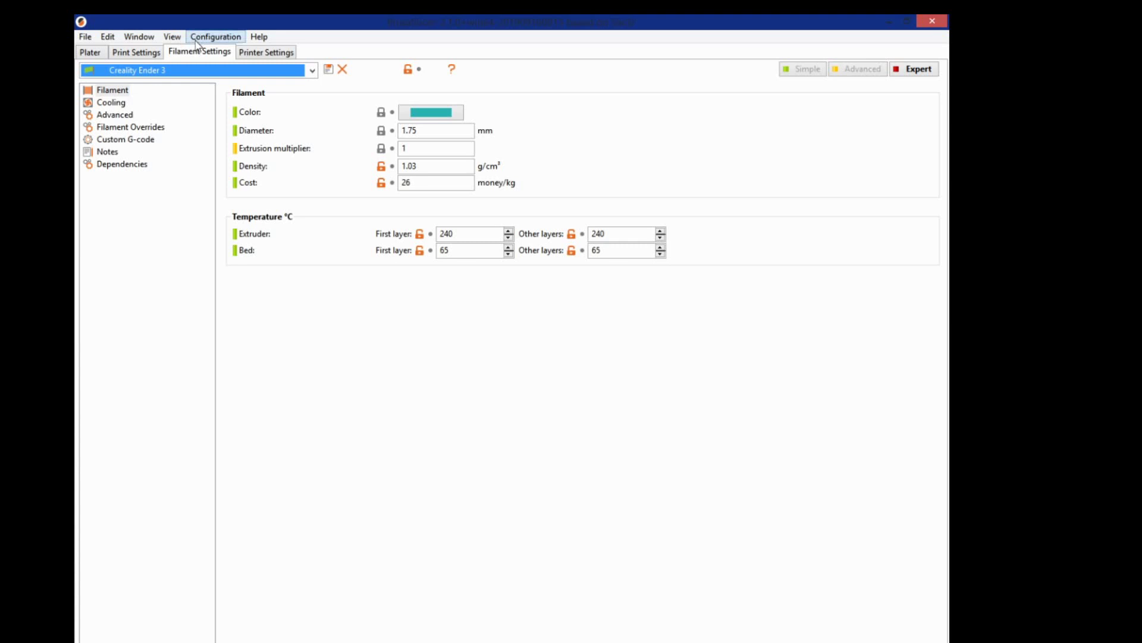
click(111, 91)
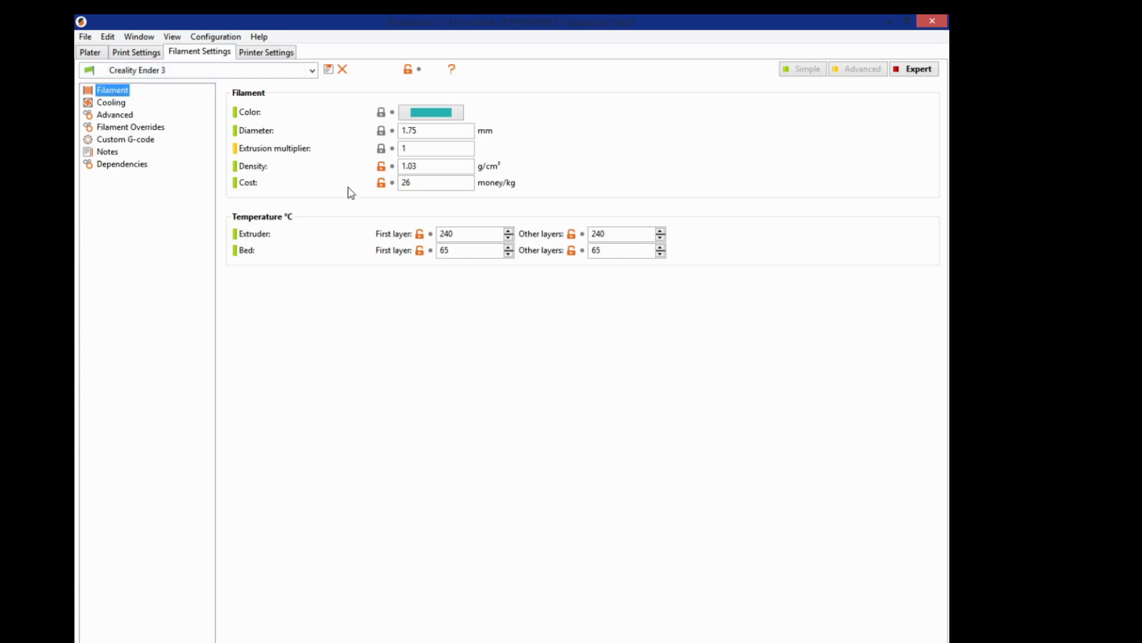
click(428, 112)
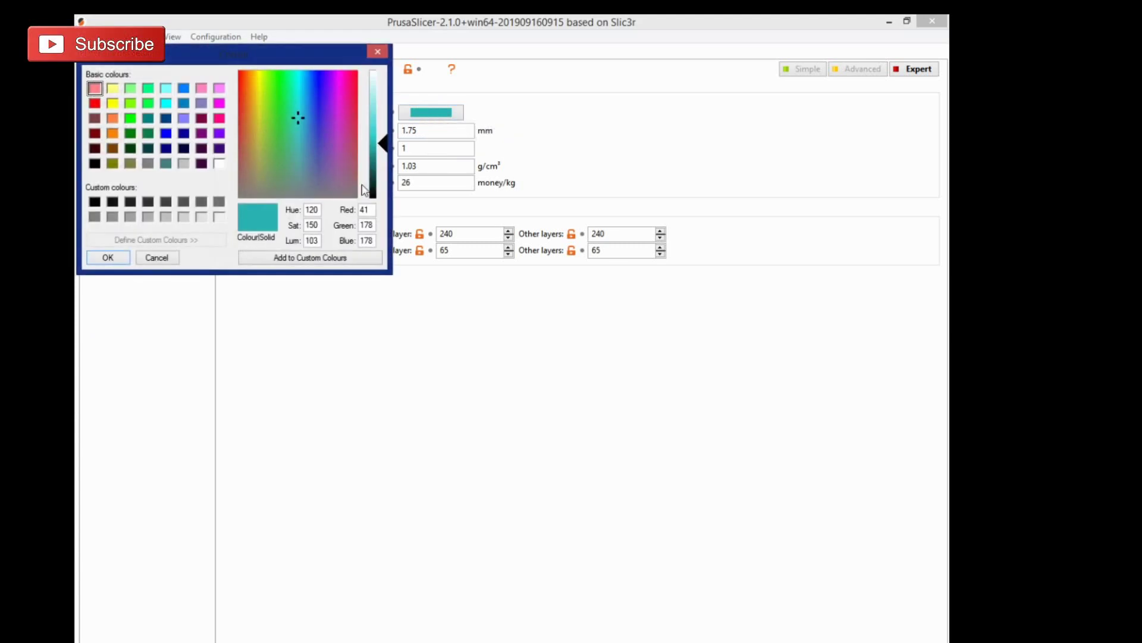
click(220, 89)
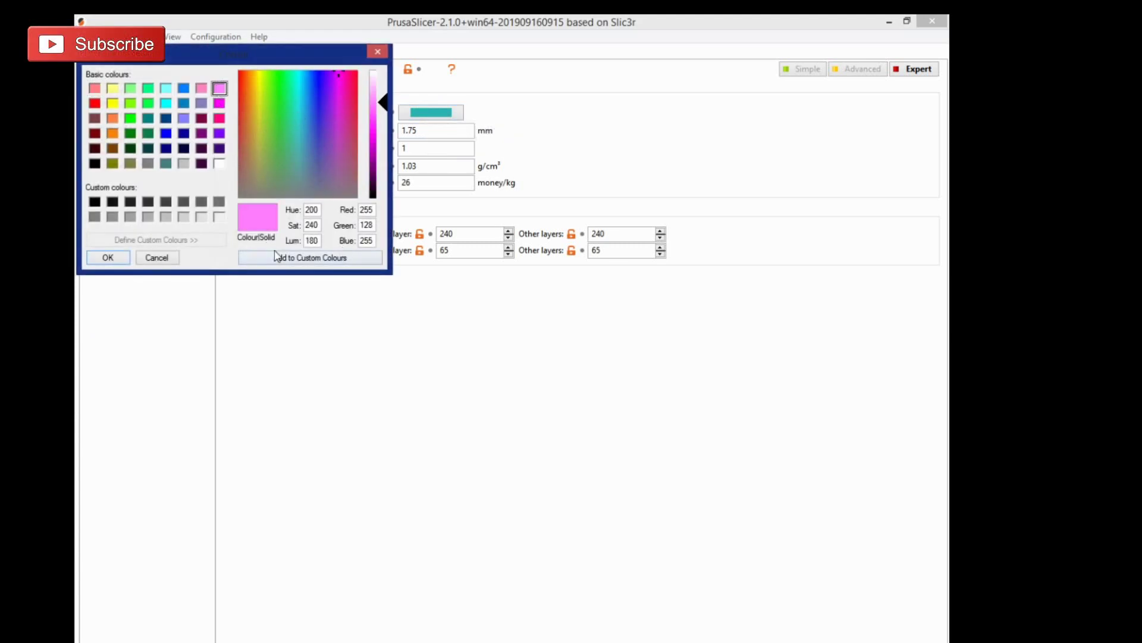
click(109, 260)
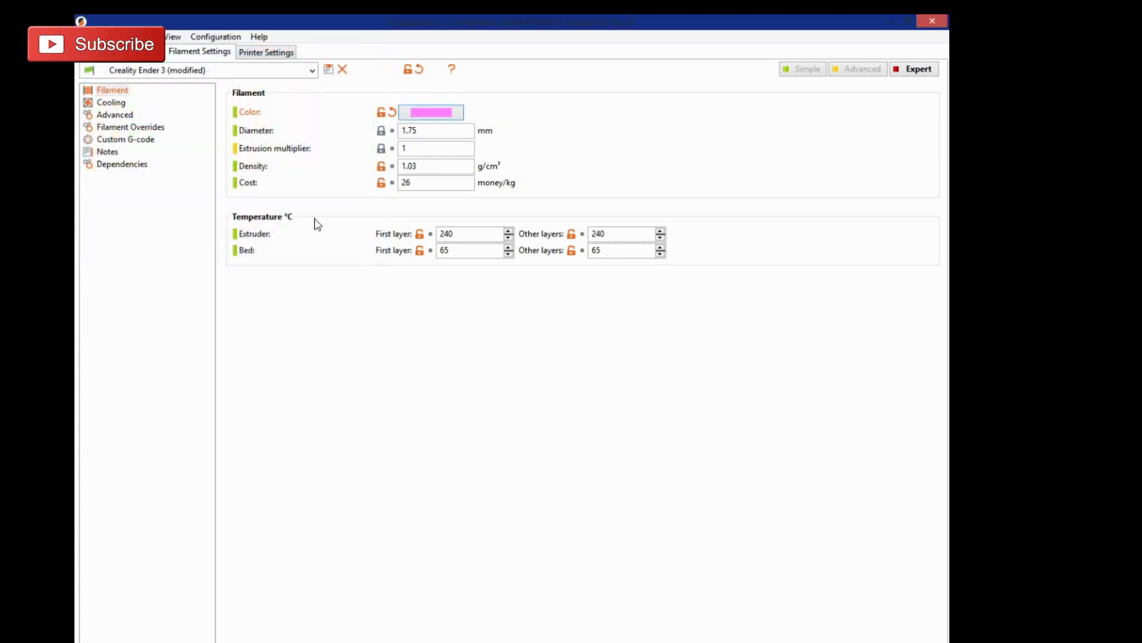
Step: Set the filament's extruder temperature to 217 °C for both the first layer and the other layers
mouse_move(415, 150)
double_click(459, 234)
text(217)
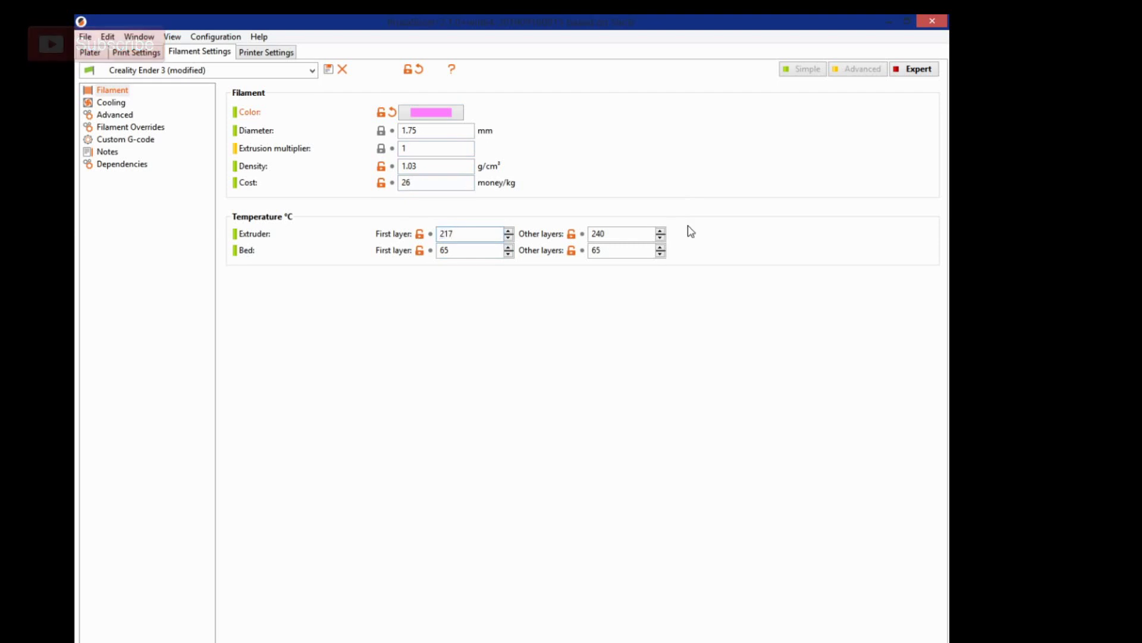
key(Tab)
text(21)
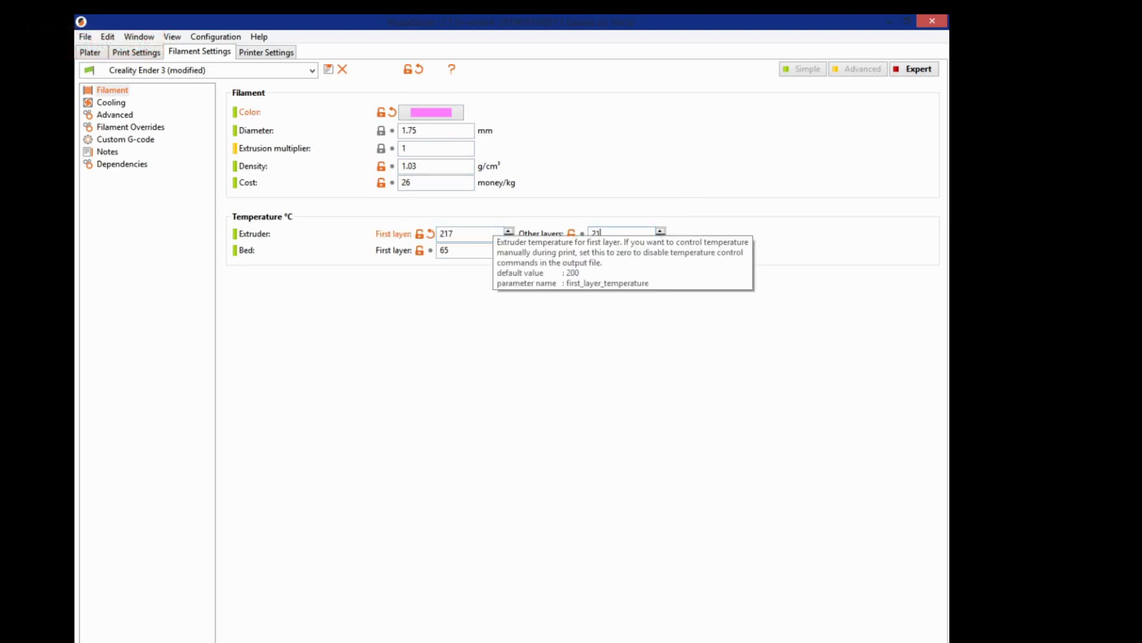
key(Tab)
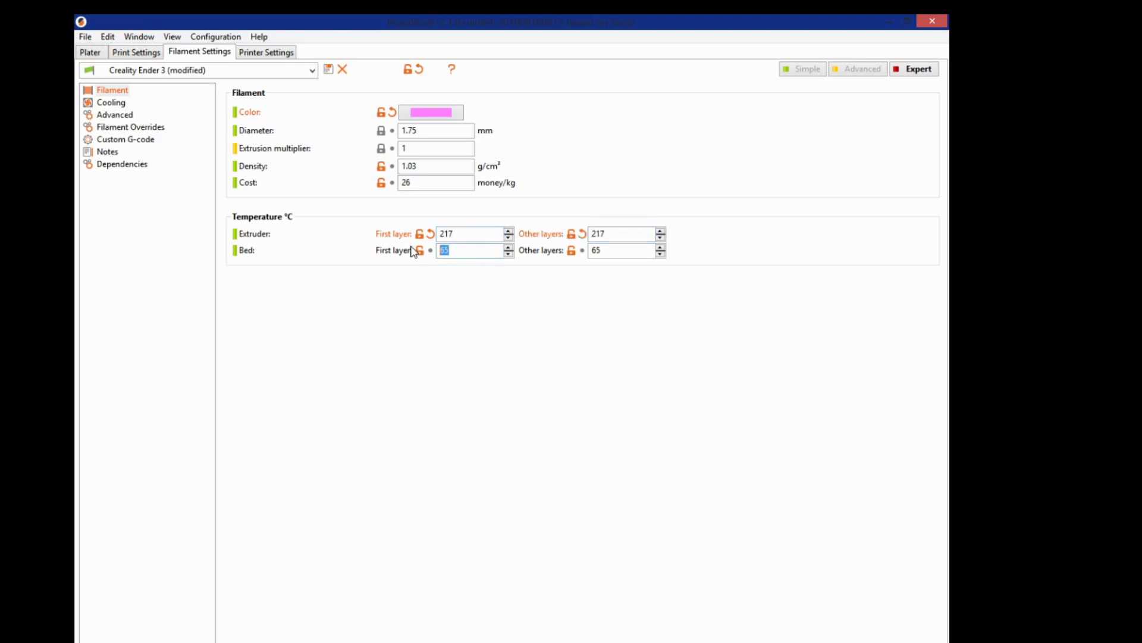
Step: Set the bed temperature to 60 °C for the first and other layers and save the filament settings as Creality Ender 3
text(60)
key(Tab)
text(60)
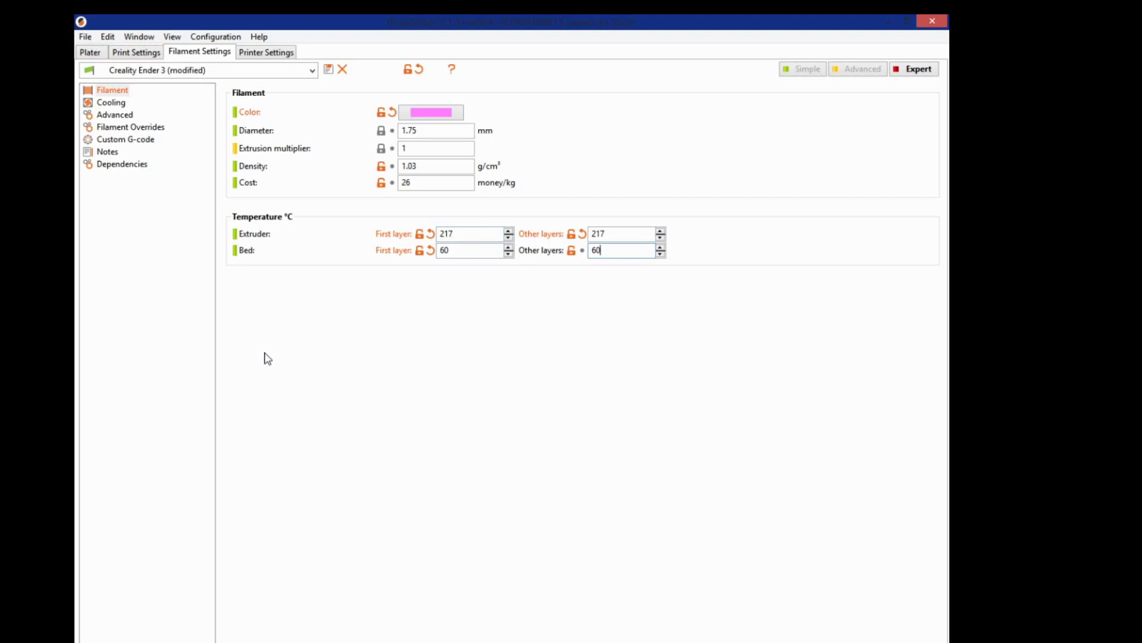
click(329, 70)
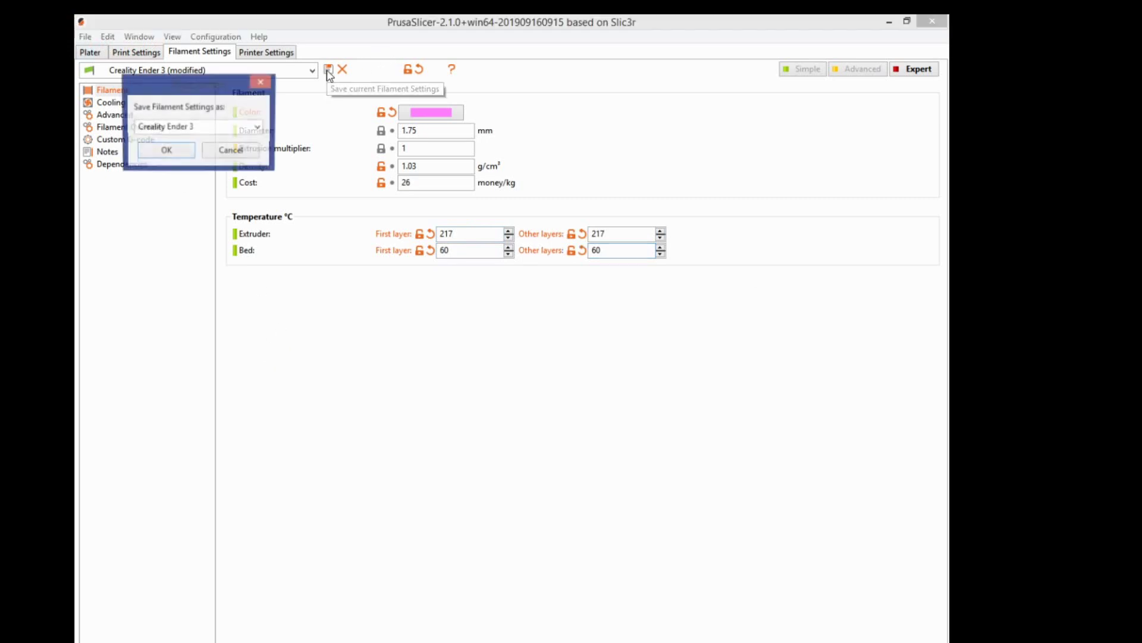
click(164, 151)
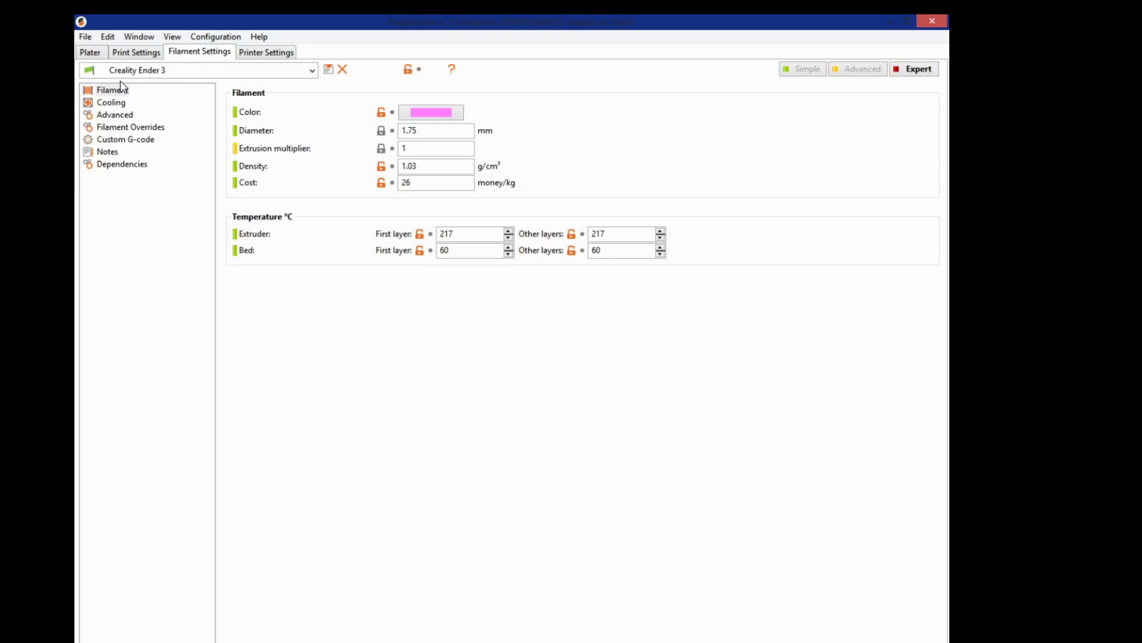
Step: Return to the plater and move the head model slightly on the bed to about X 111.5, Y 108.3 mm
click(95, 57)
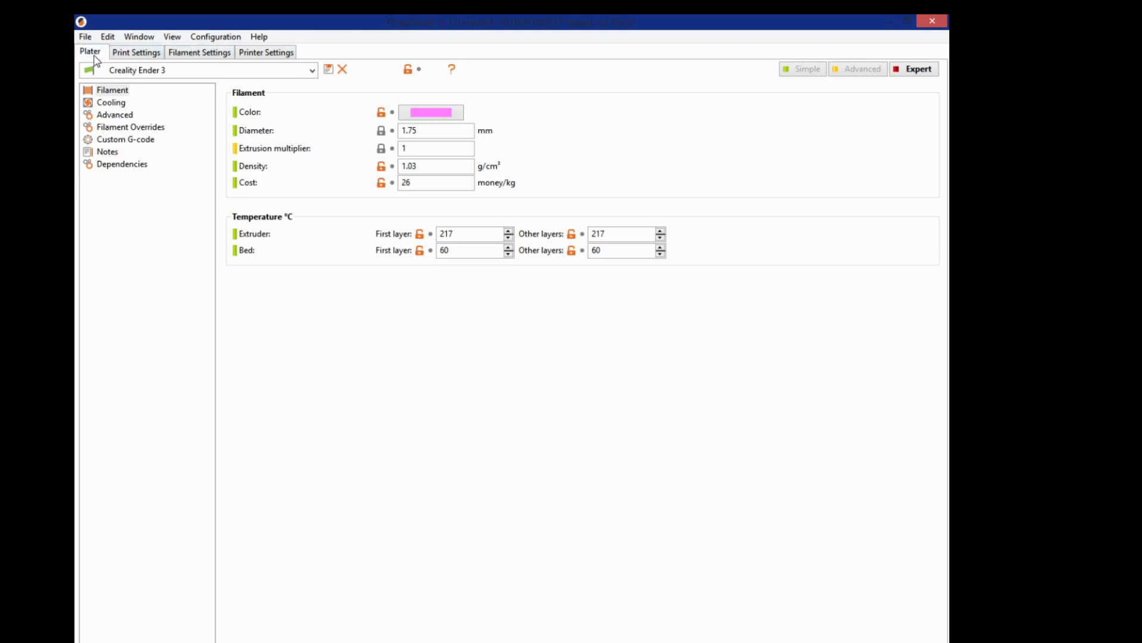
drag(477, 345, 305, 337)
click(303, 337)
drag(261, 373, 320, 330)
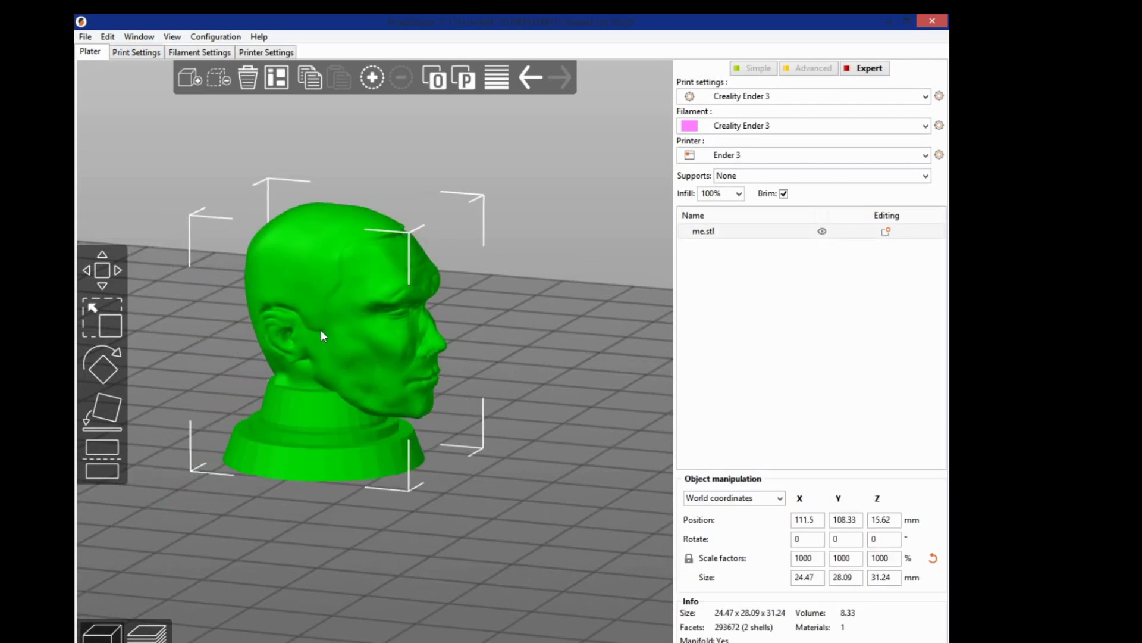
drag(508, 461, 423, 473)
click(338, 487)
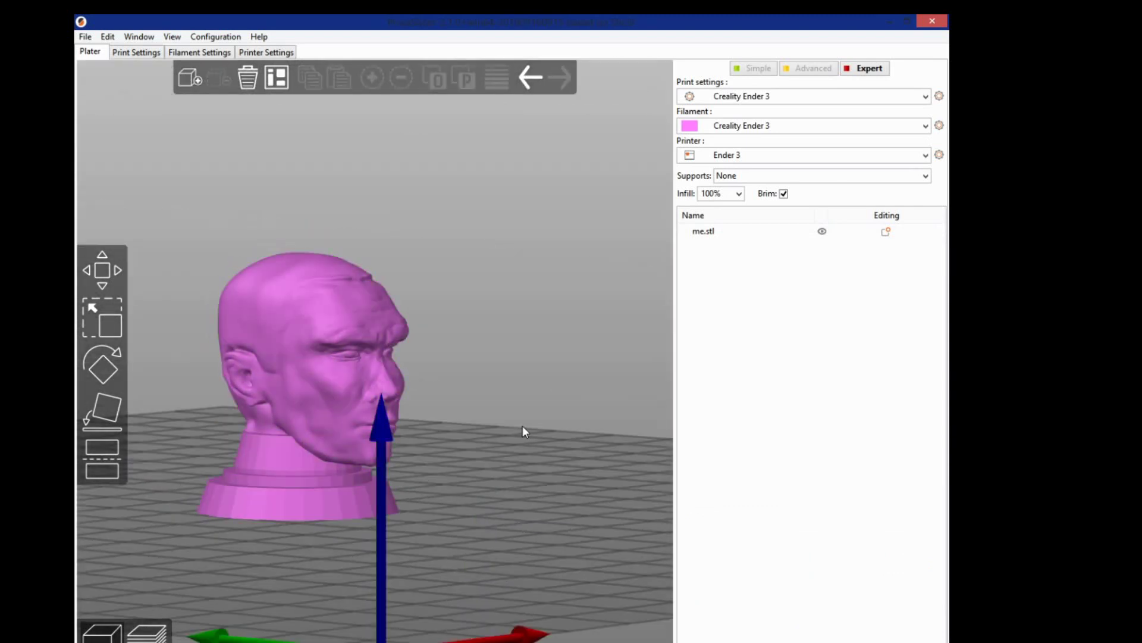
drag(523, 427, 480, 439)
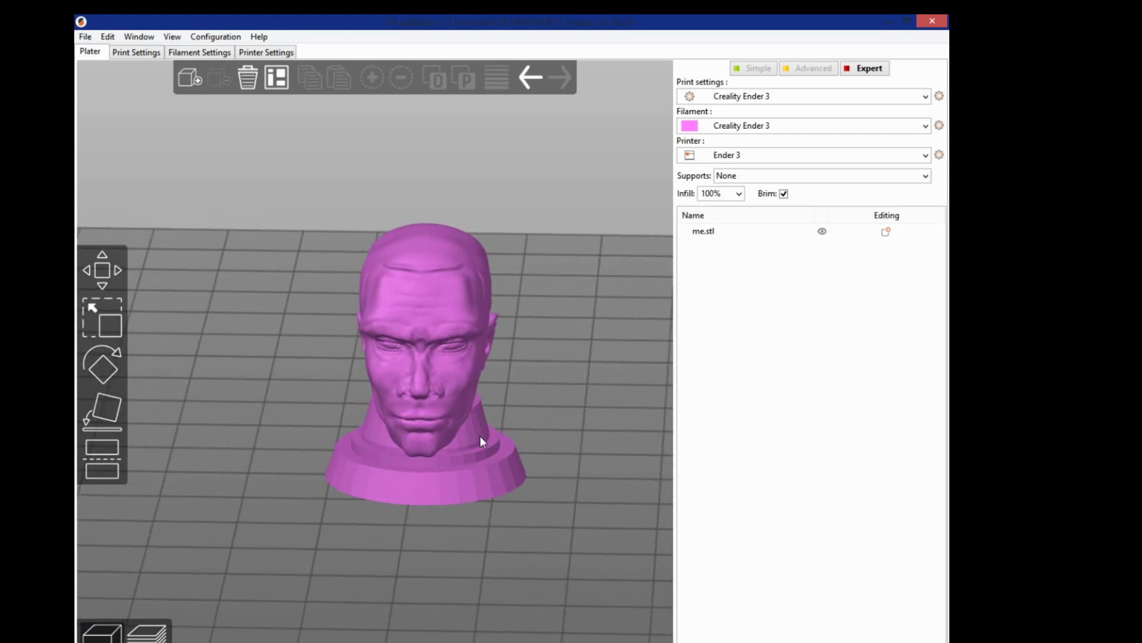
scroll(416, 357, down, 2)
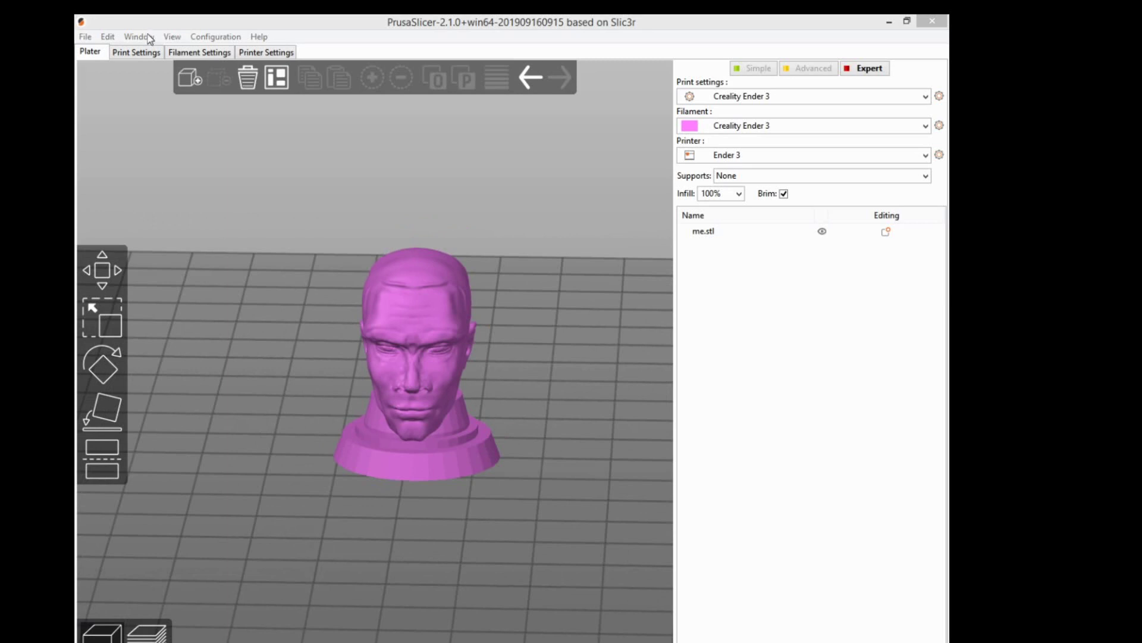
Step: Set the seam position to Random in the layers and perimeters print settings, with Expert mode selected
click(149, 53)
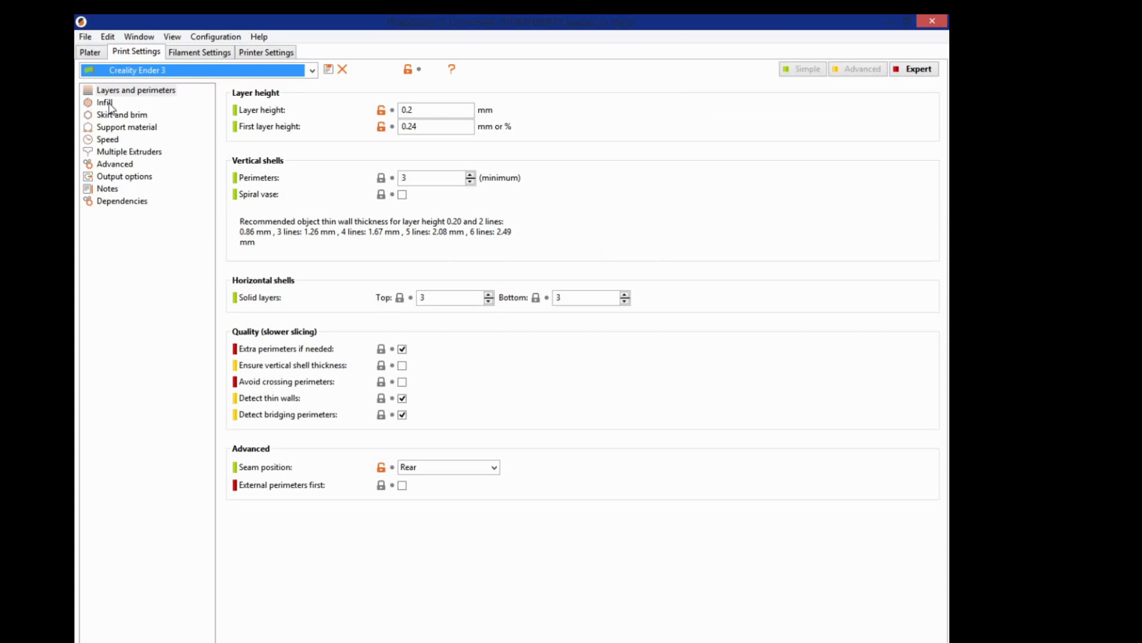
click(111, 91)
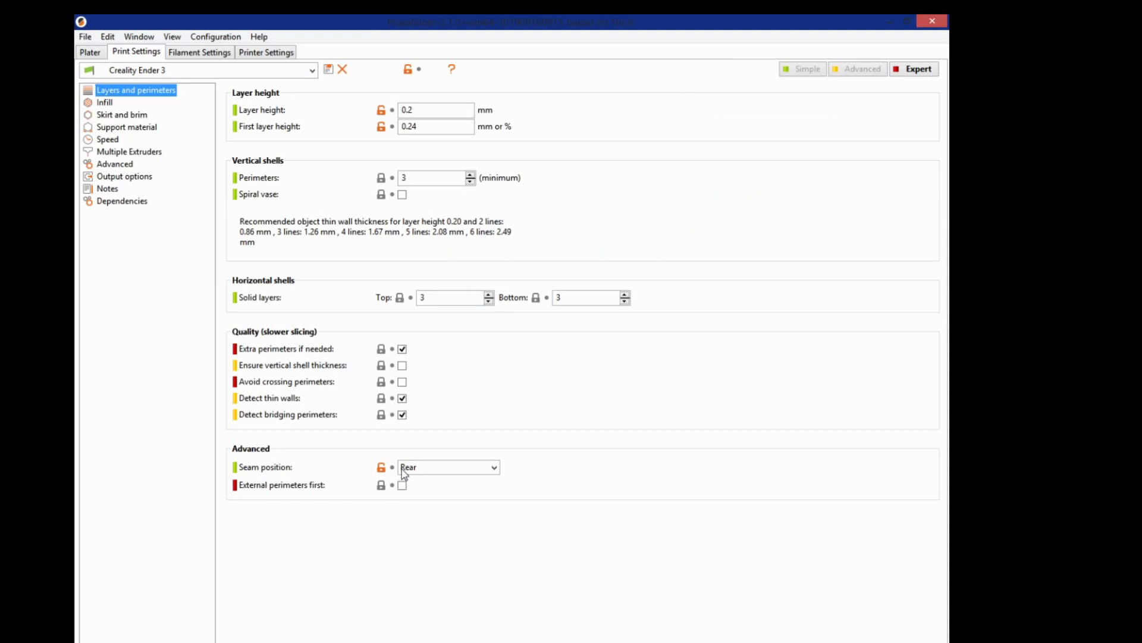
click(494, 467)
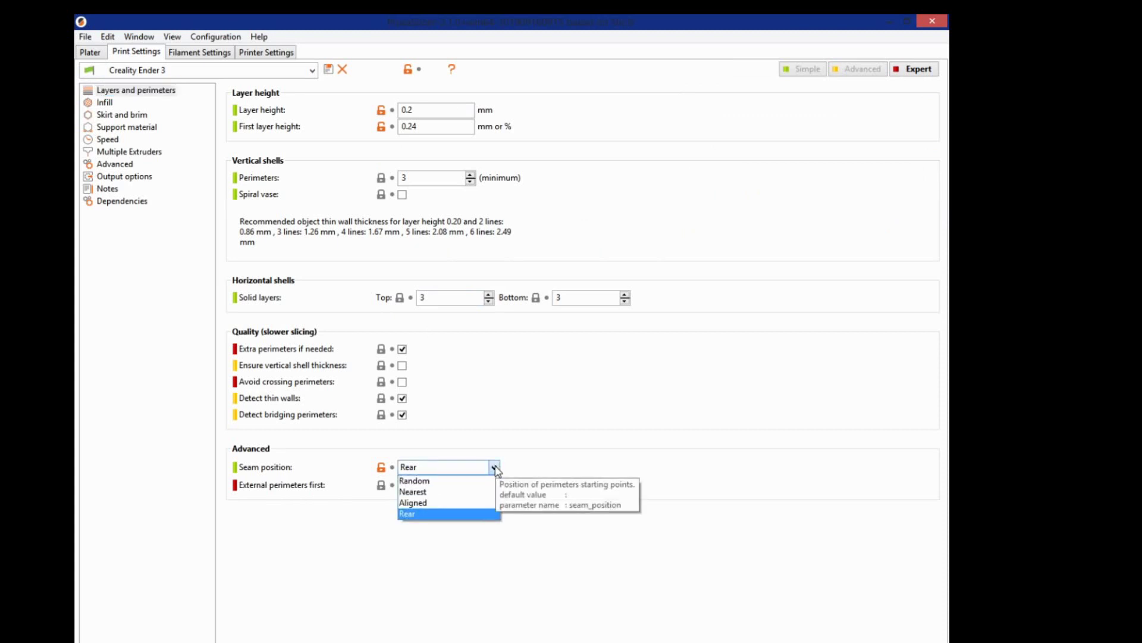
click(460, 481)
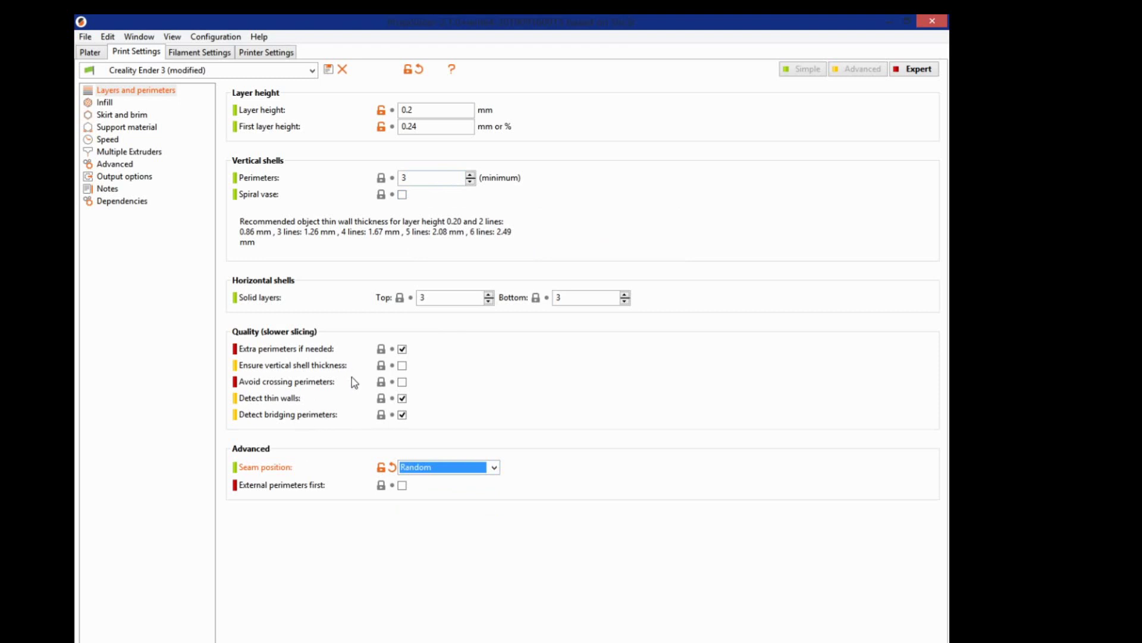
click(912, 70)
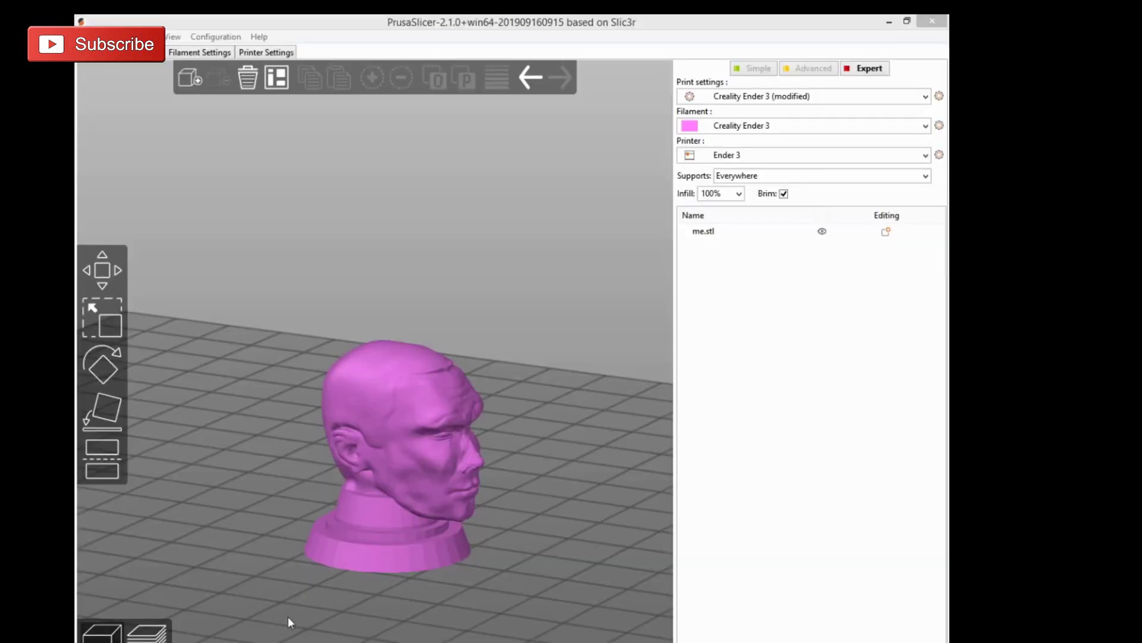
Step: Inspect the sliced preview of the head from several sides, checking where support material is generated around the face and neck
drag(447, 539, 504, 540)
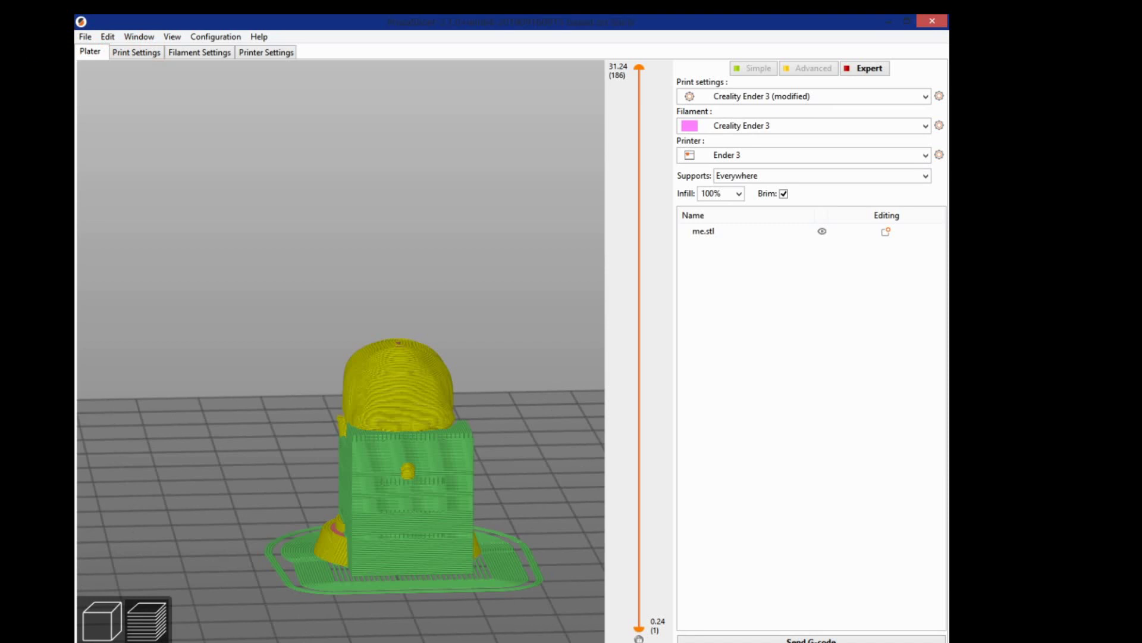
drag(244, 527, 315, 526)
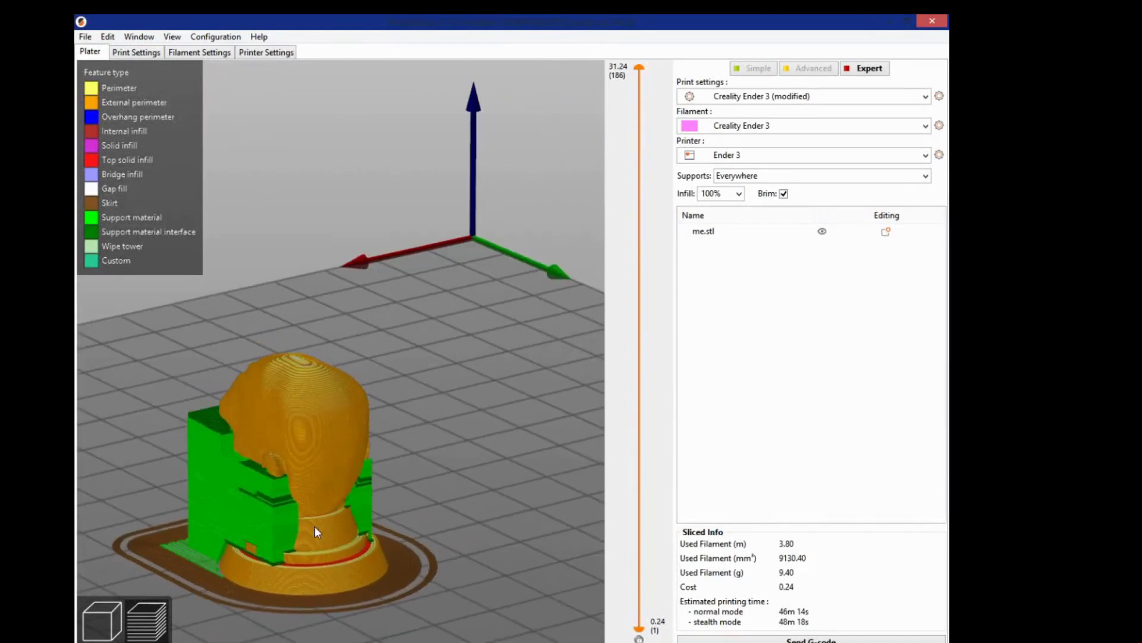
scroll(321, 542, up, 2)
mouse_move(466, 546)
mouse_down()
mouse_move(416, 548)
mouse_move(362, 523)
mouse_move(381, 560)
mouse_move(464, 558)
mouse_up()
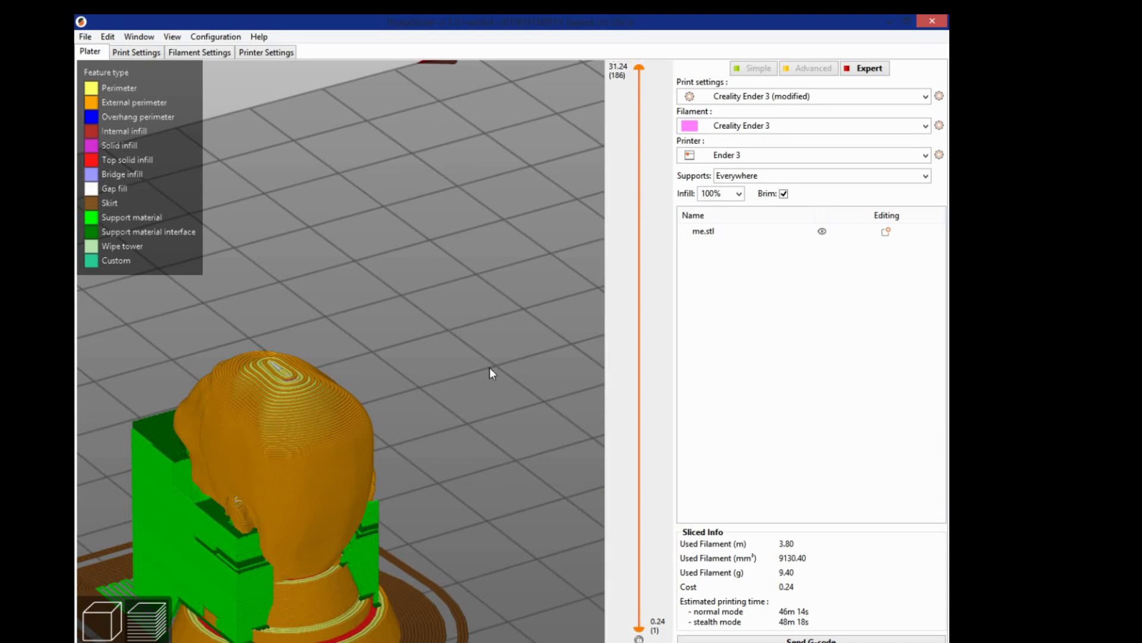
right_drag(476, 440, 434, 462)
drag(435, 463, 326, 487)
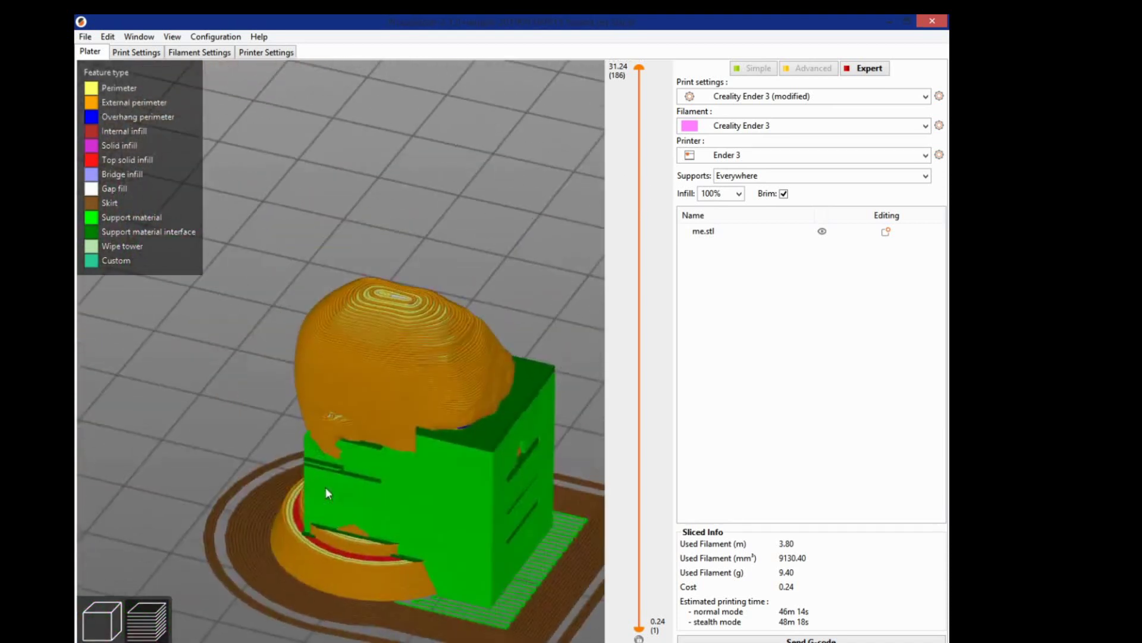
Step: Return to the 3D editor view and add a box-shaped support blocker to the head model
click(85, 622)
right_click(441, 426)
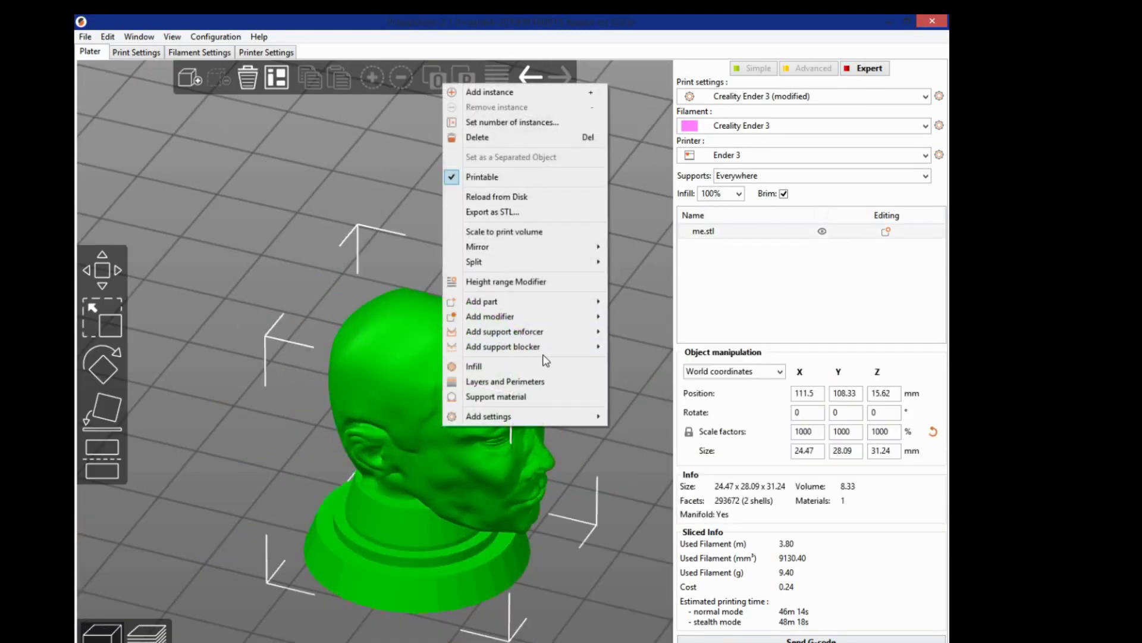
mouse_move(535, 346)
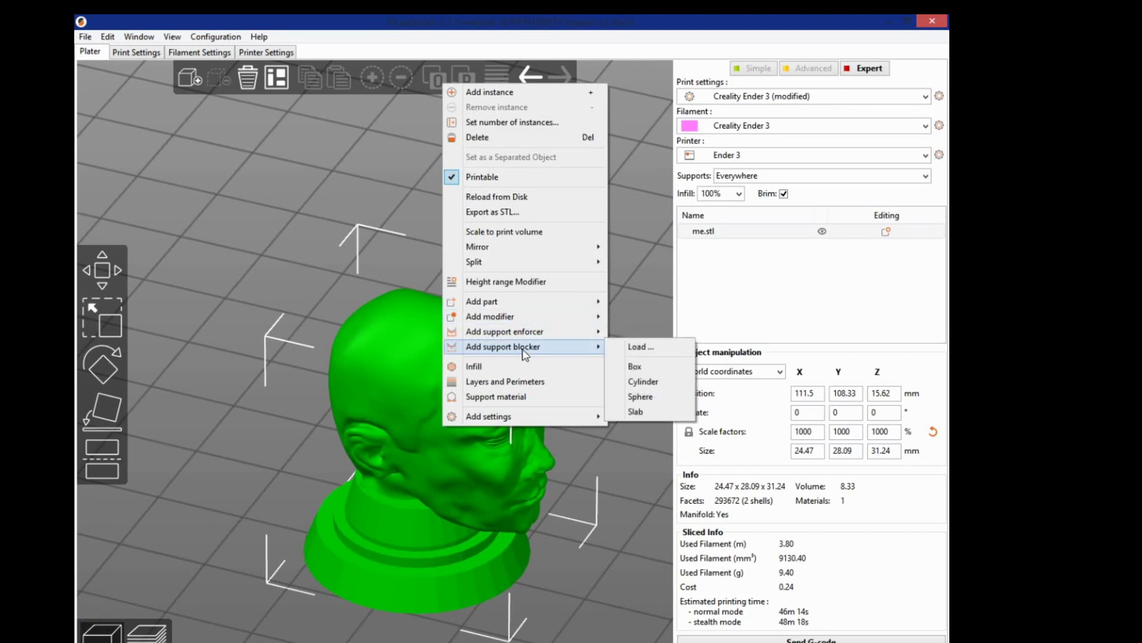
click(636, 367)
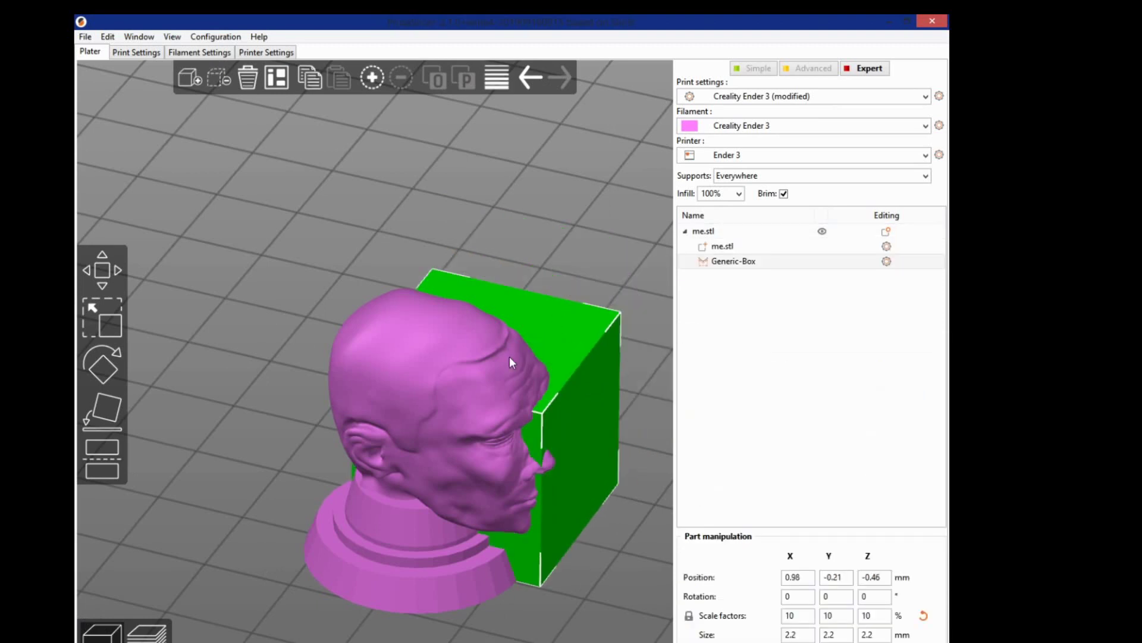
Step: Move the support blocker box across to the other side of the head, to about X -1.07, Y 0.08 mm
drag(510, 357, 427, 418)
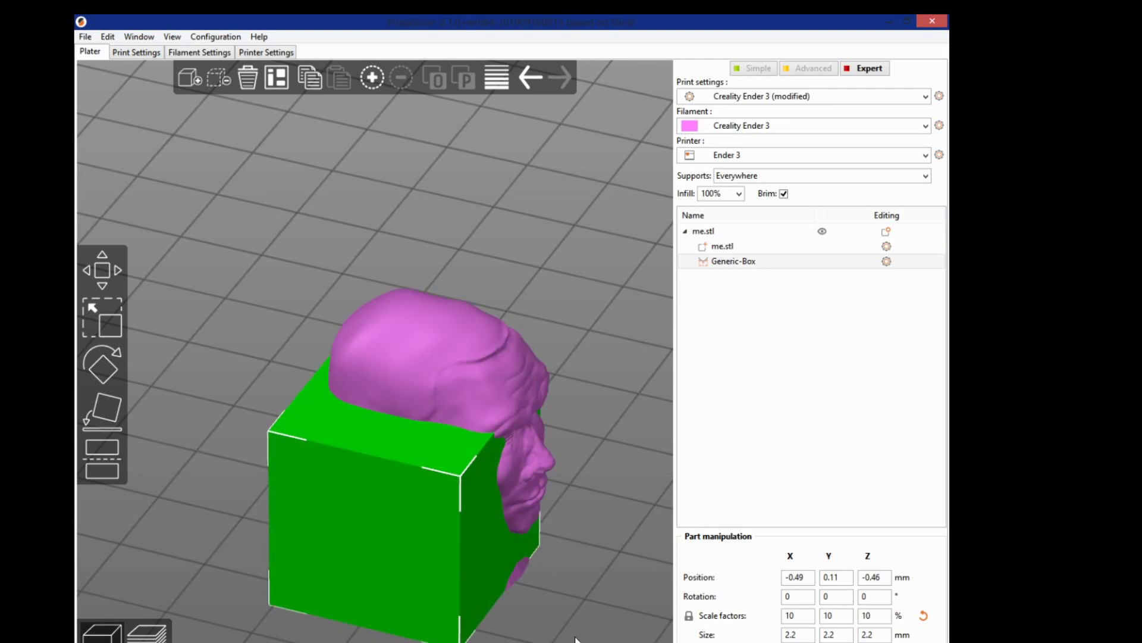
drag(565, 499, 497, 554)
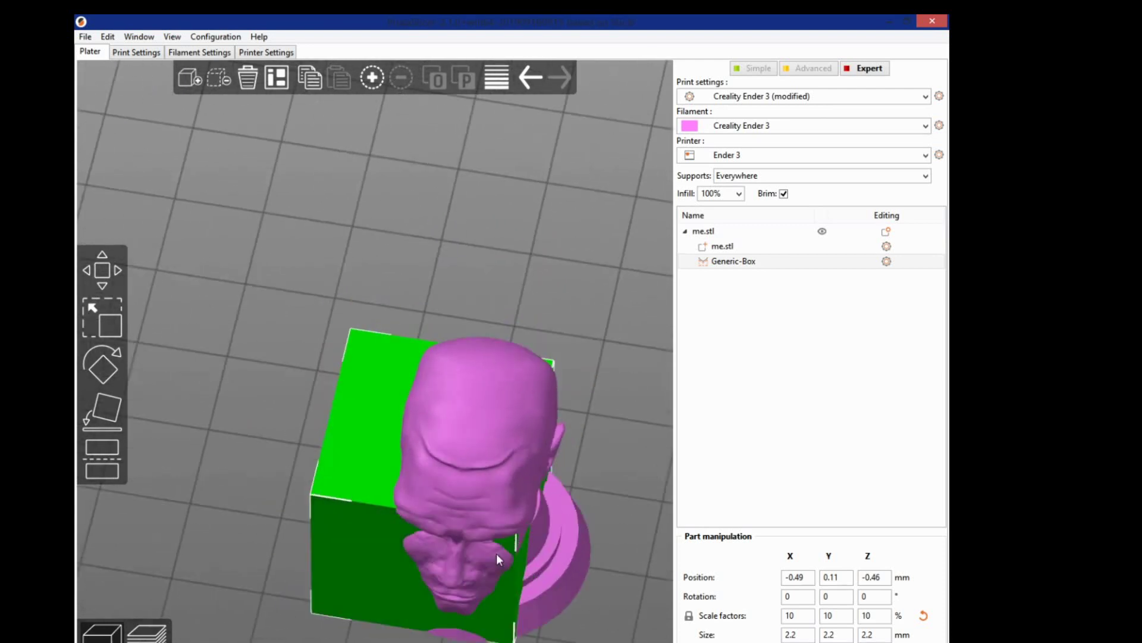
drag(366, 520, 309, 507)
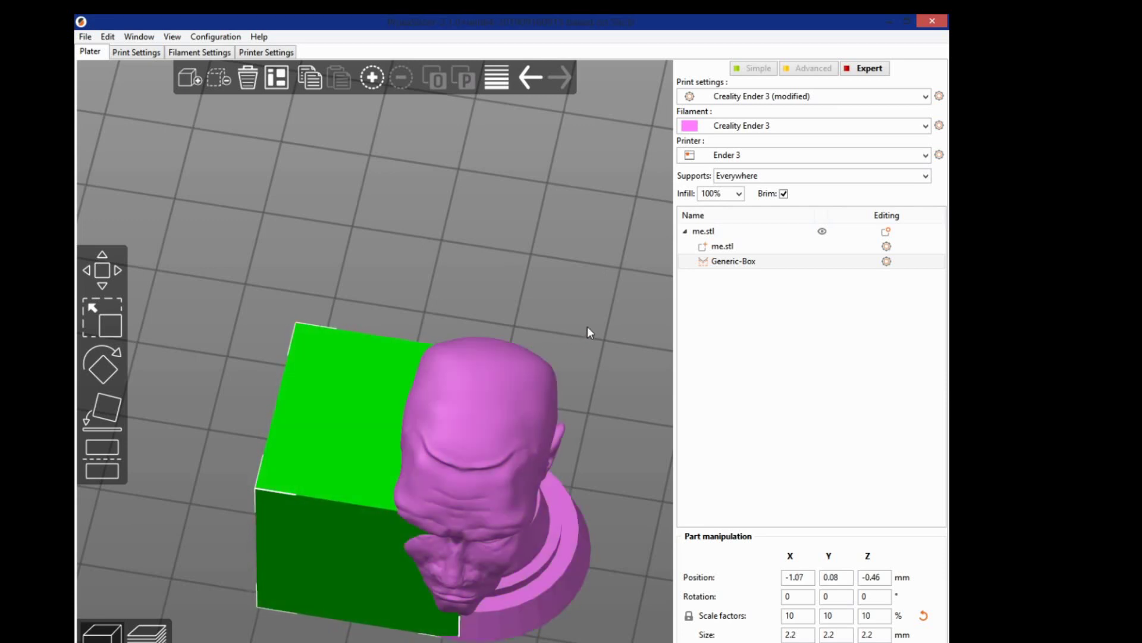
Step: Slice the head with the support blocker in place and examine the remaining support material from several sides
middle_drag(587, 326, 574, 266)
key(Tab)
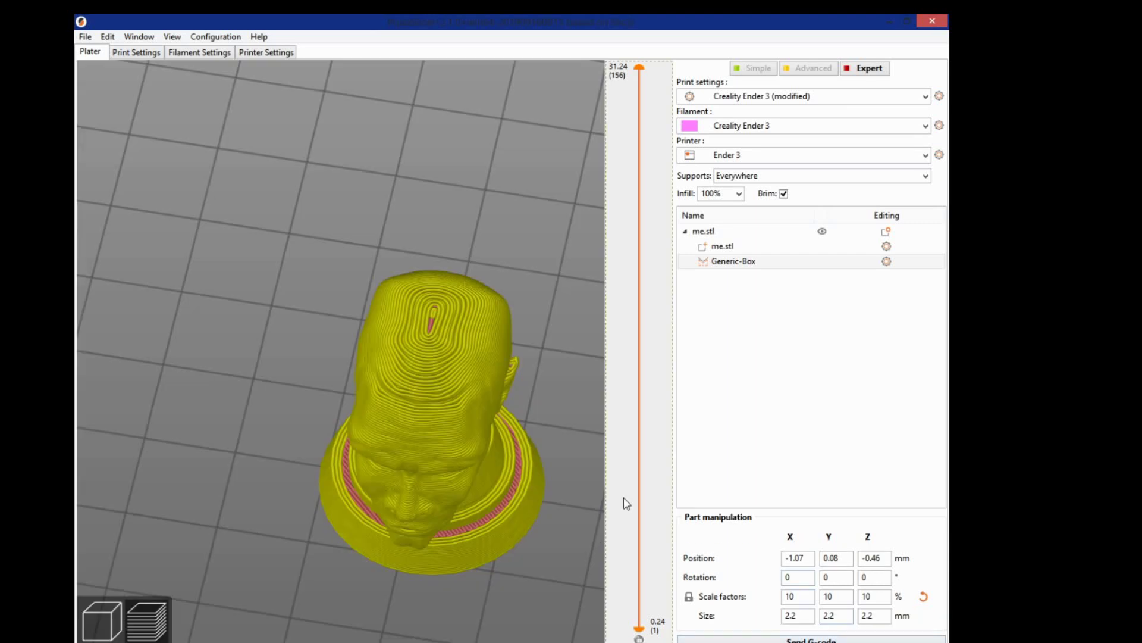
drag(380, 512, 473, 543)
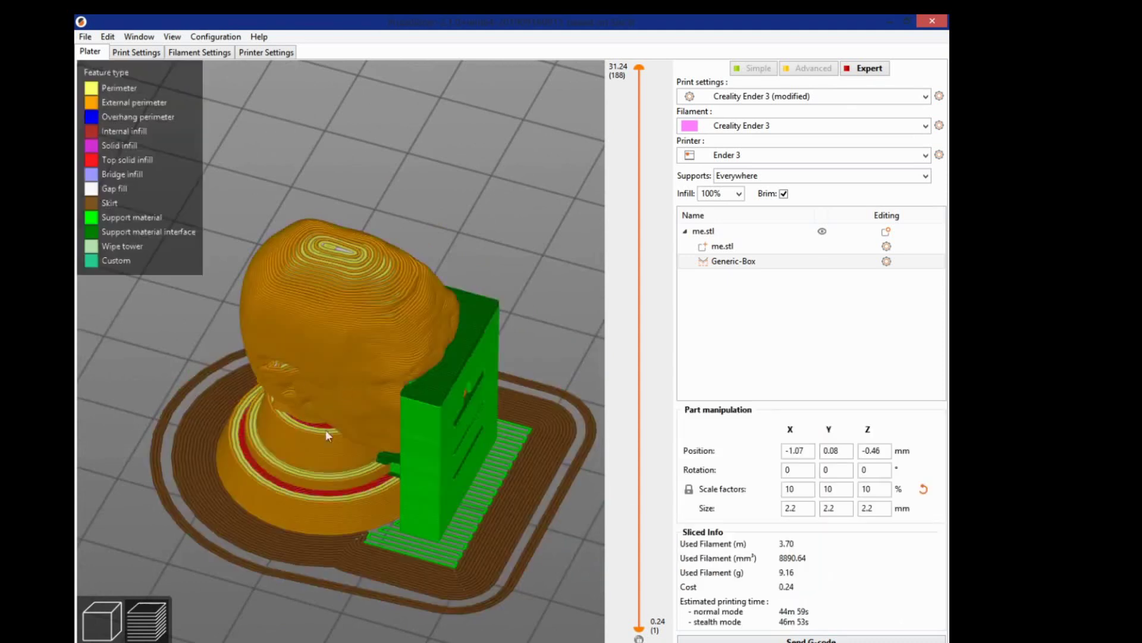
drag(527, 387, 404, 513)
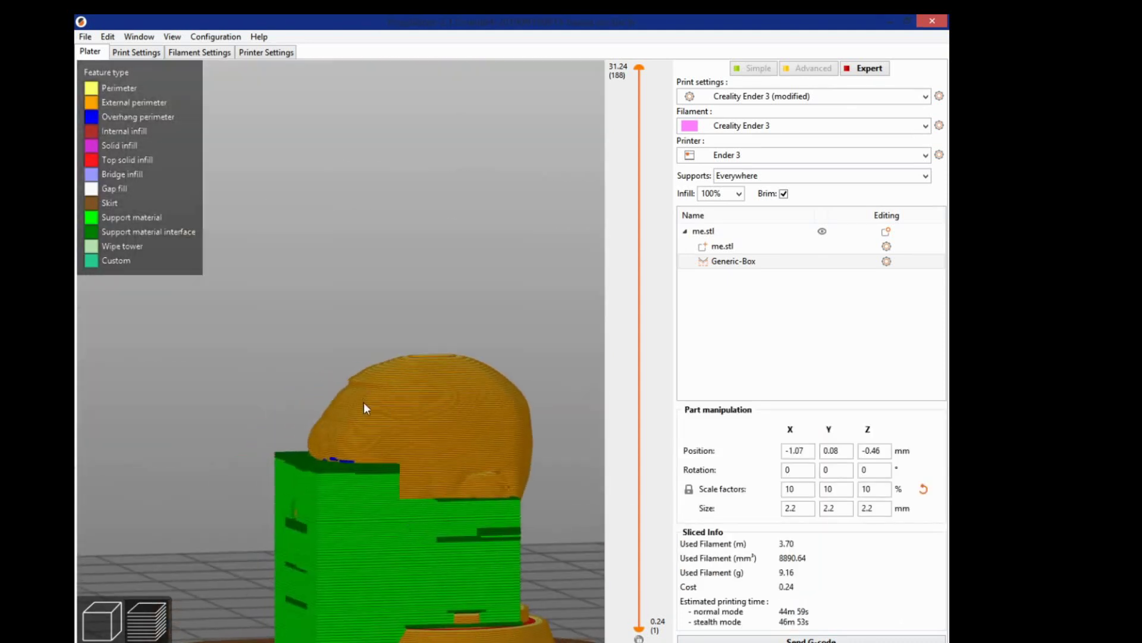
drag(365, 406, 493, 420)
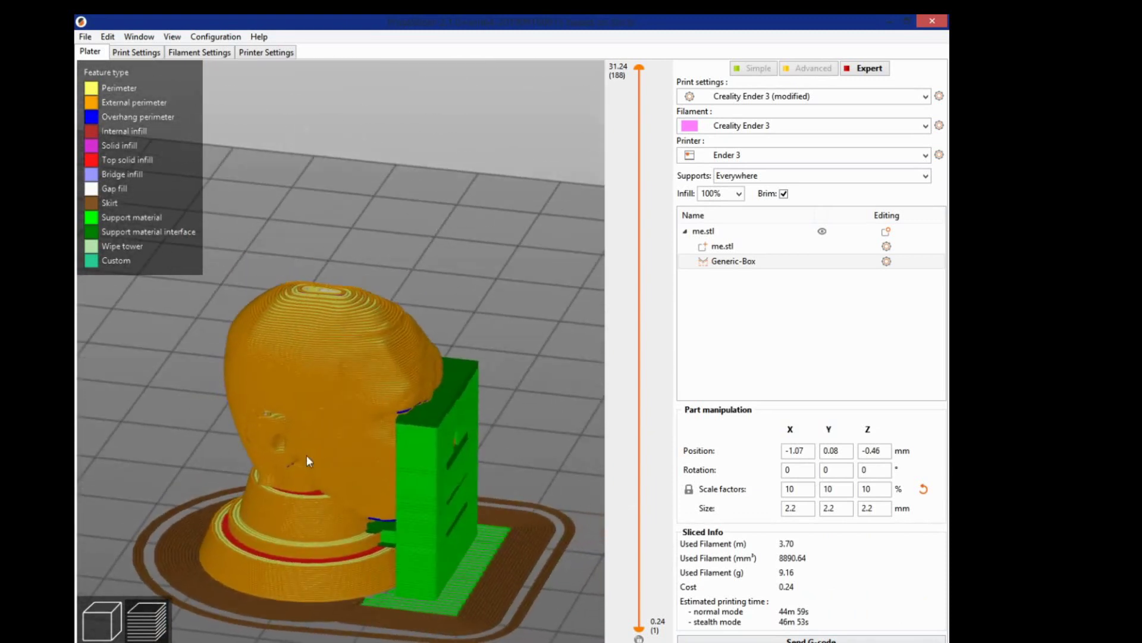
Step: Return to the 3D editor view and delete the support blocker box from the head model
key(Tab)
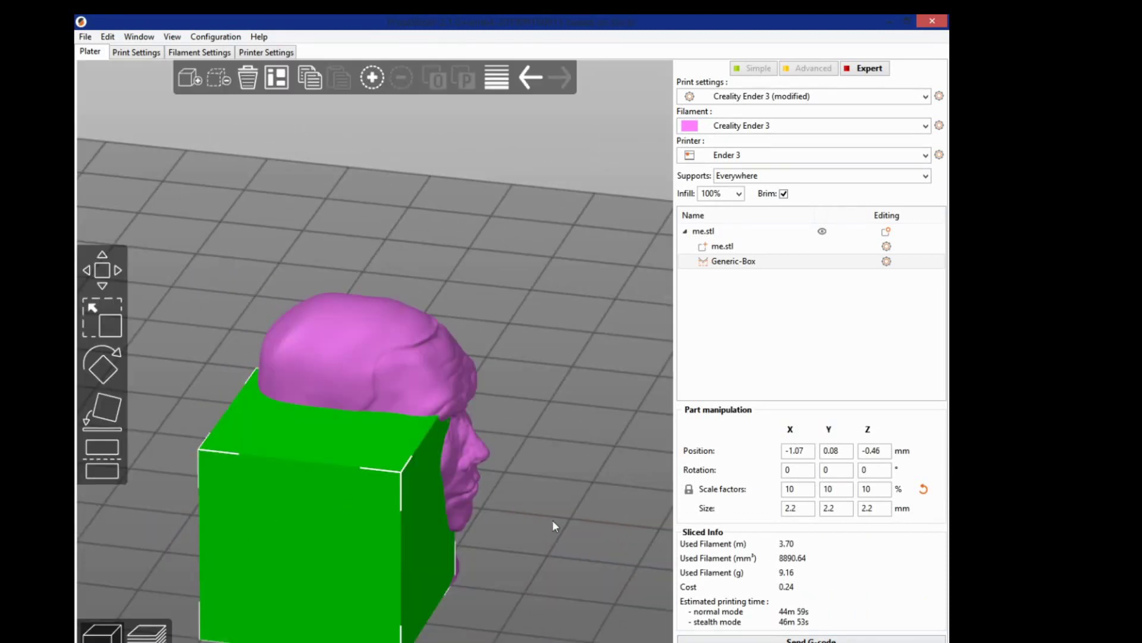
drag(553, 520, 463, 520)
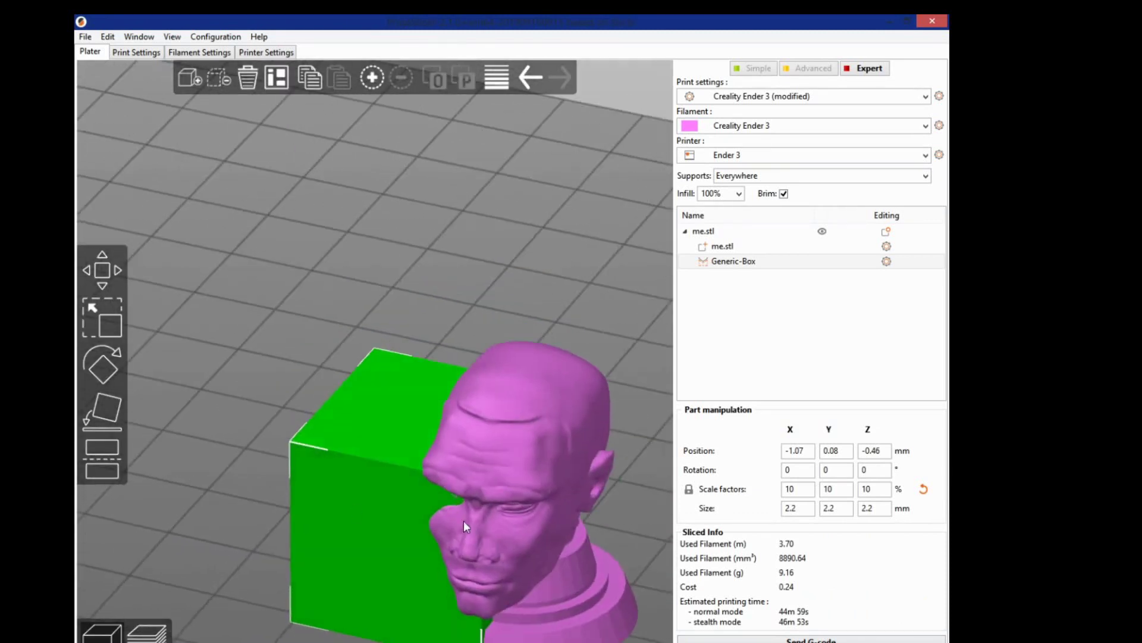
click(355, 511)
key(Delete)
drag(355, 511, 439, 548)
Step: Add a box-shaped support enforcer to the head model and move it behind the head, to about X -0.26, Y 1.95 mm
click(291, 568)
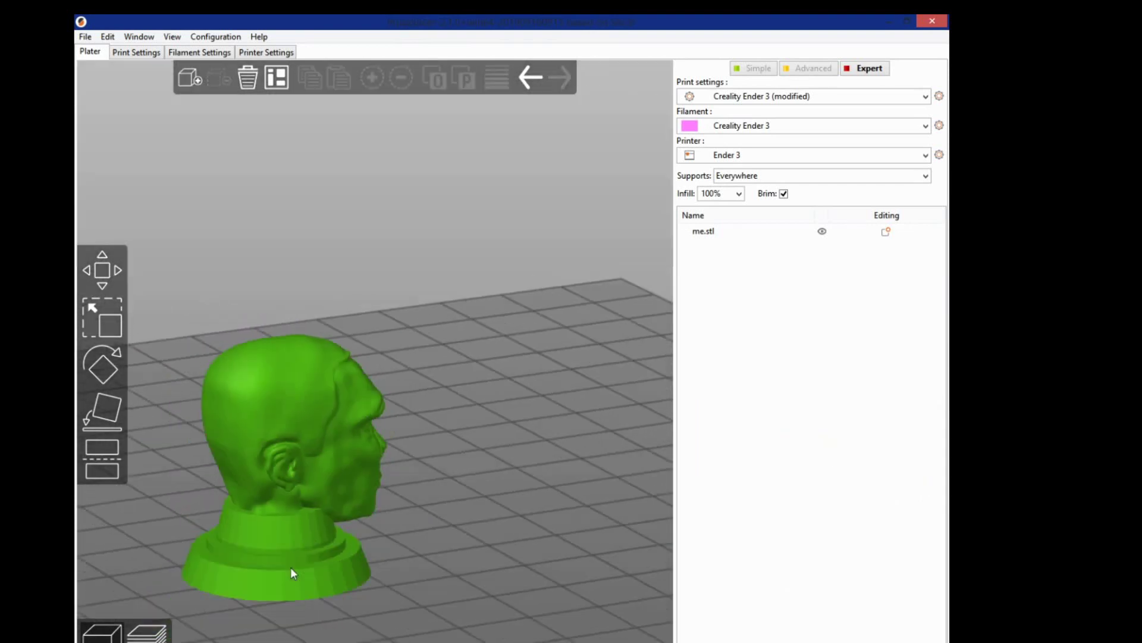
key(a)
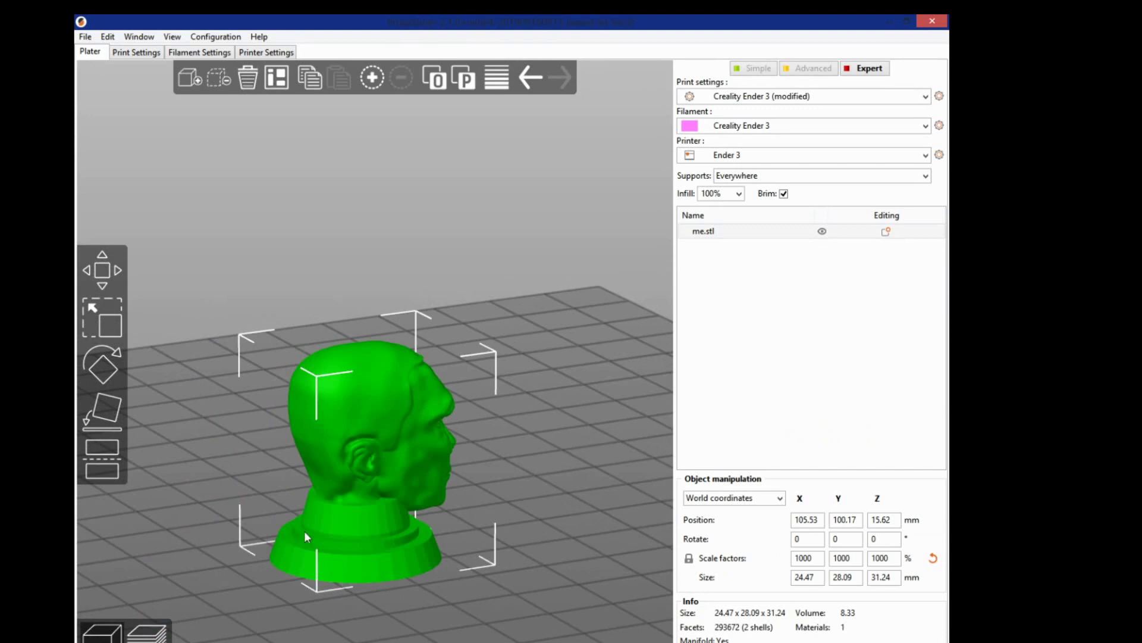
right_click(316, 461)
mouse_move(374, 368)
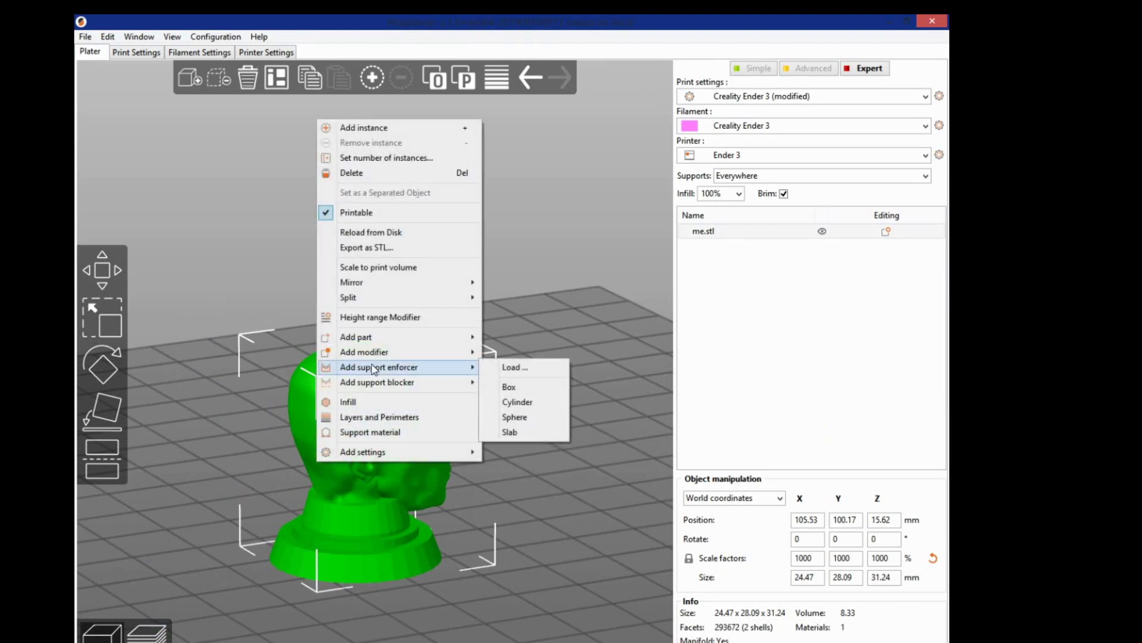
click(523, 387)
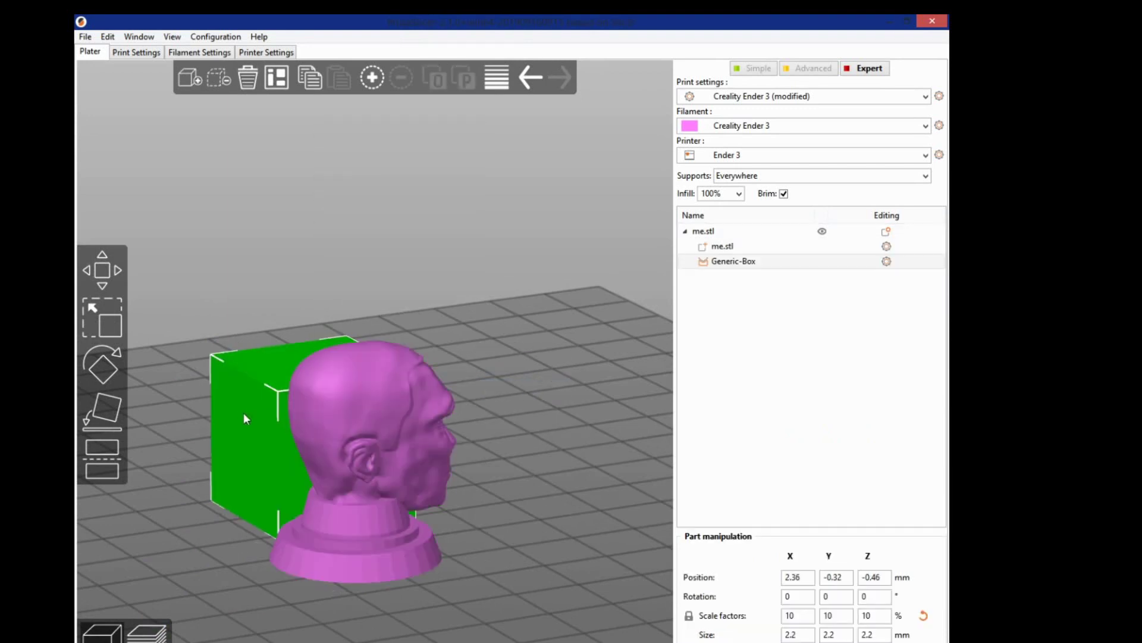
drag(244, 415, 176, 474)
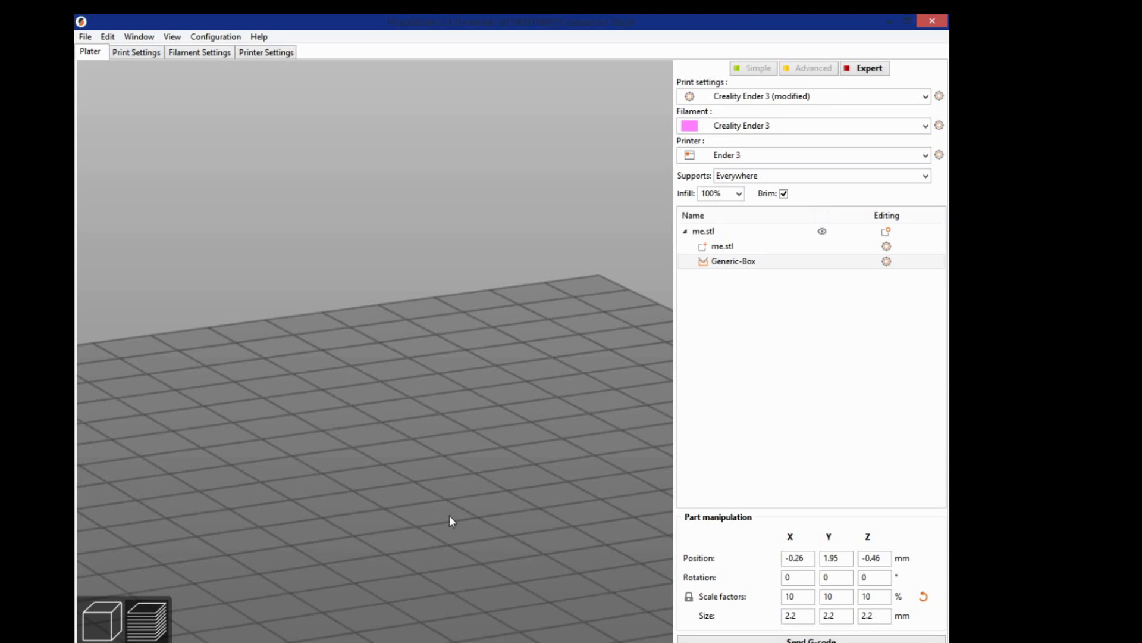
Step: Examine the sliced preview from several sides to check the supports generated with the enforcer box
drag(449, 515, 395, 459)
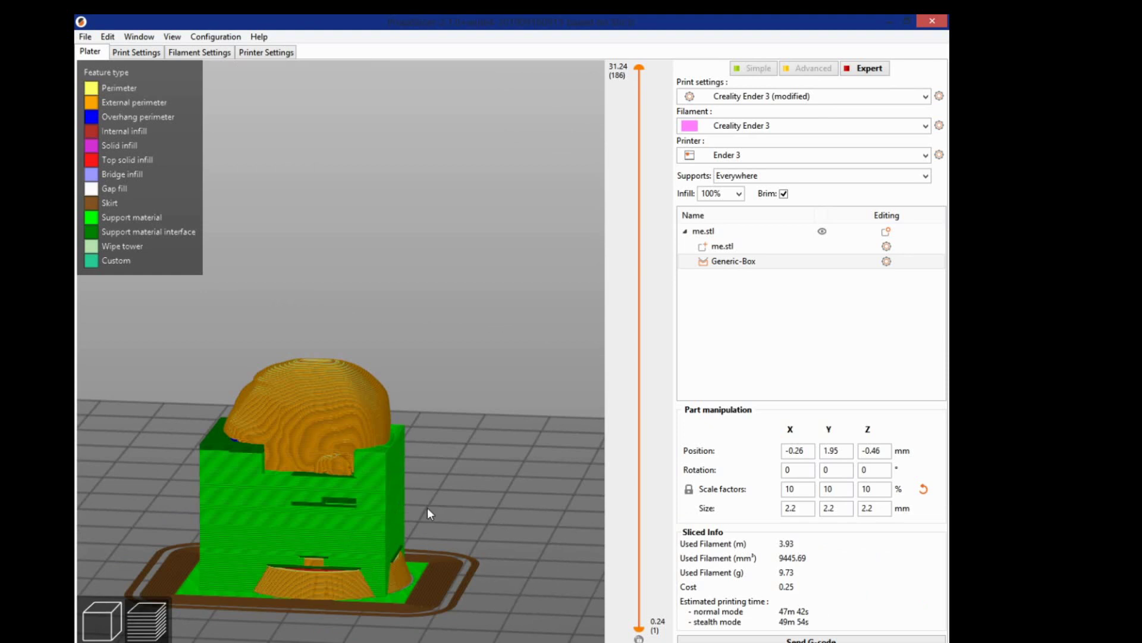
drag(428, 507, 272, 505)
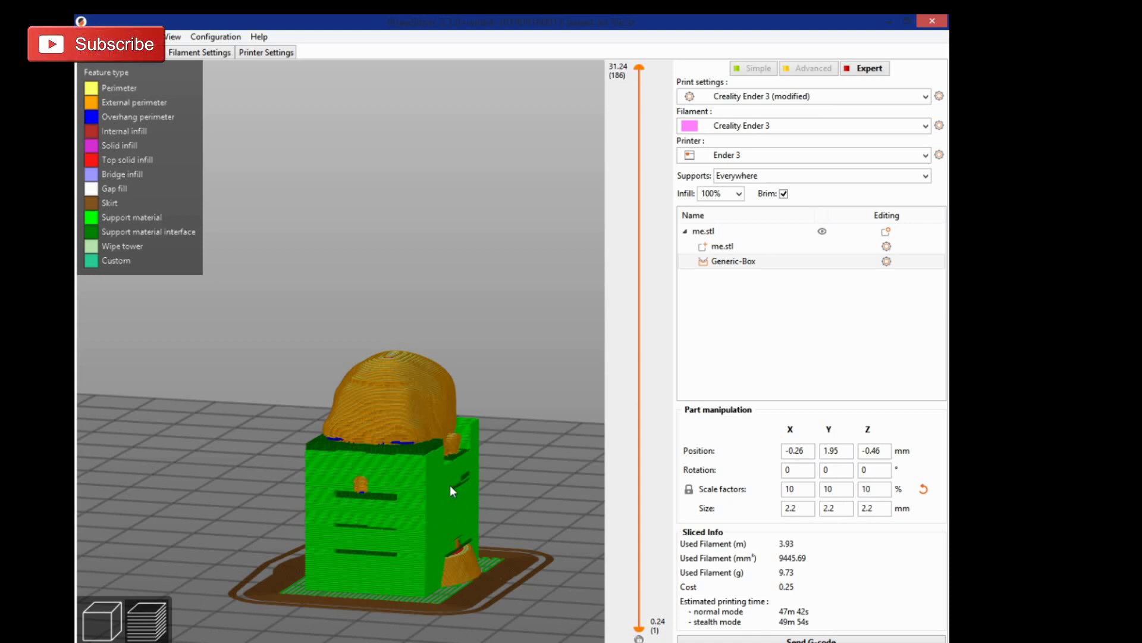
drag(462, 495, 275, 529)
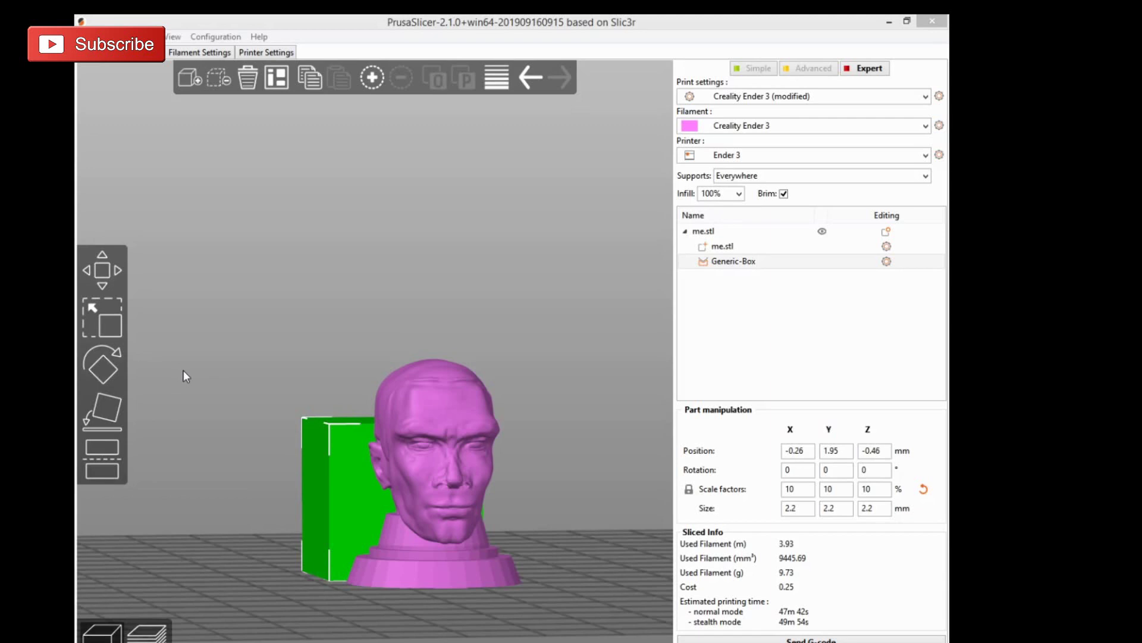
Step: Switch the filament preset to Generic PET in the filament settings
click(278, 53)
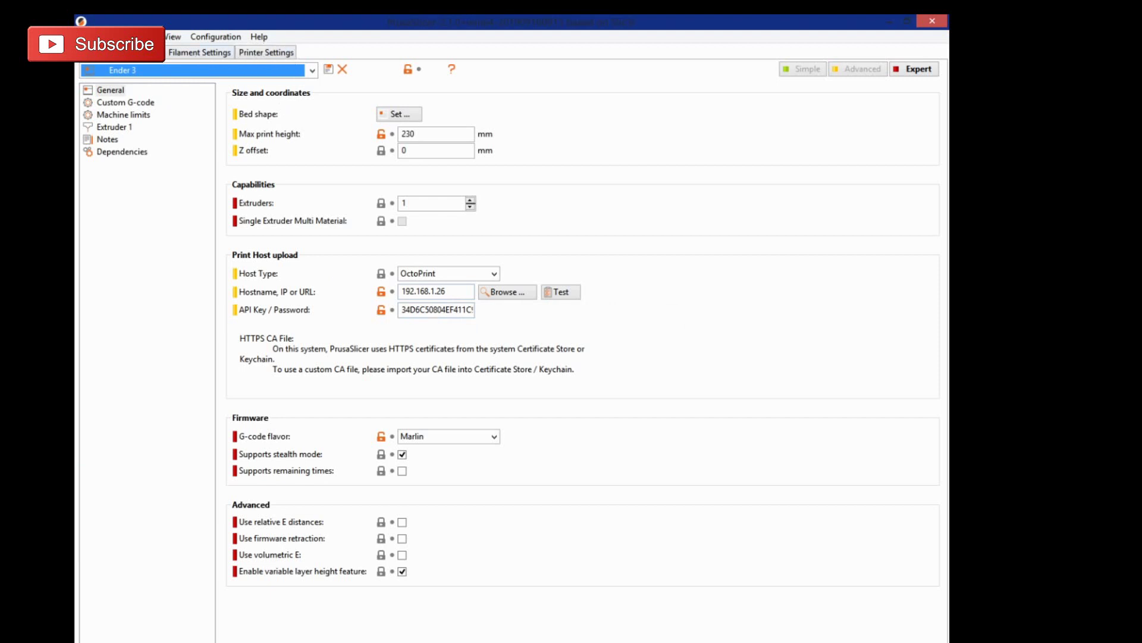
click(193, 53)
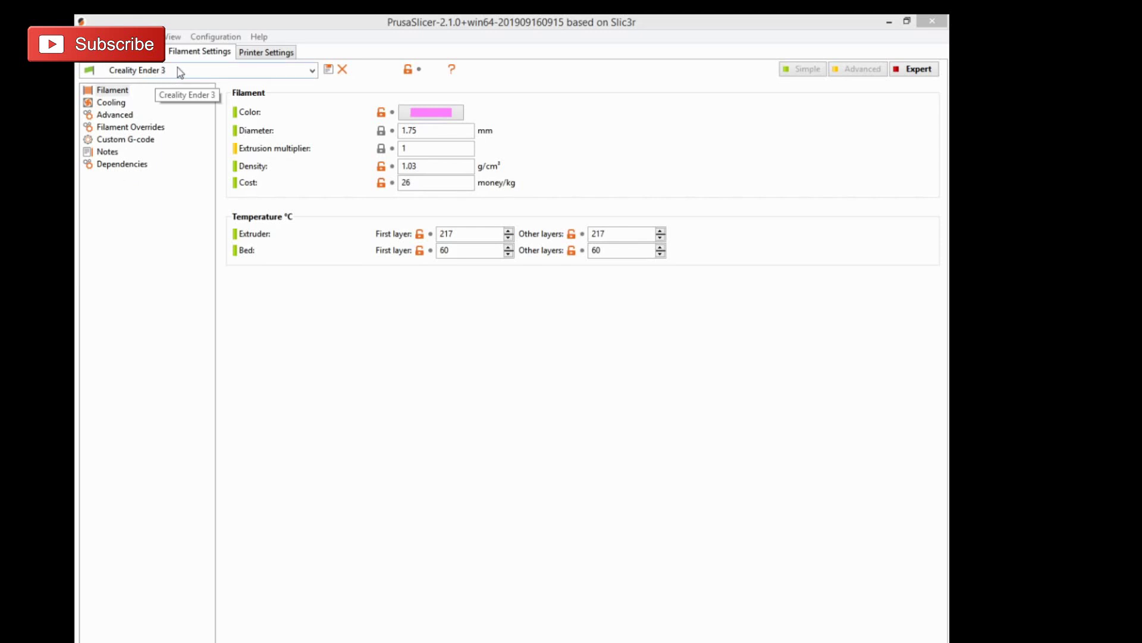
click(207, 81)
click(309, 72)
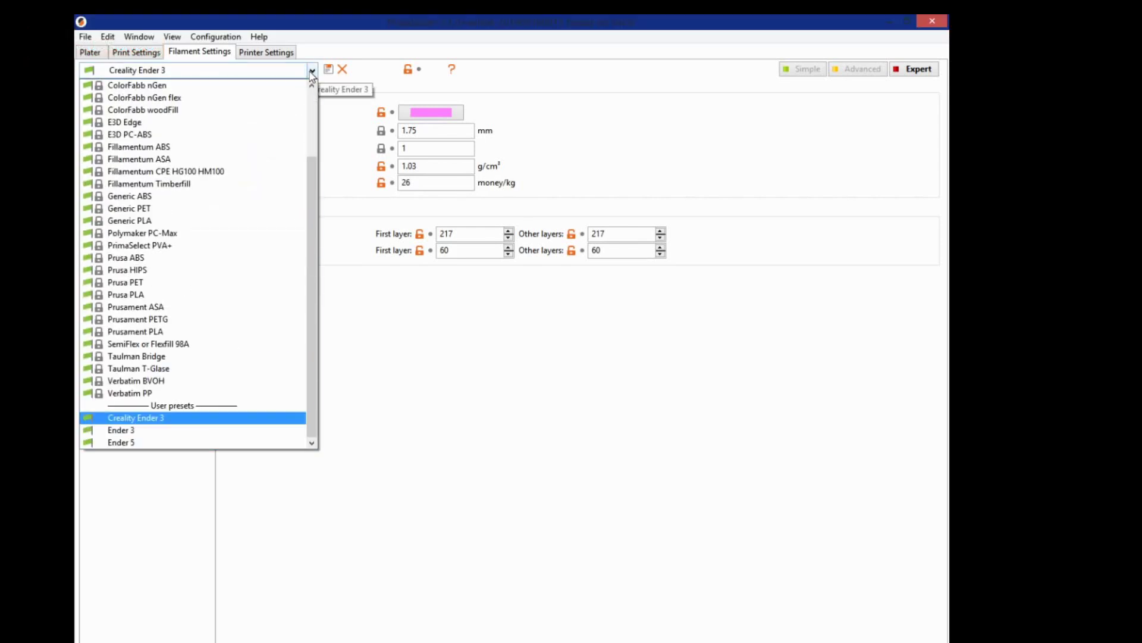
mouse_move(309, 176)
mouse_down()
mouse_move(322, 122)
mouse_move(323, 176)
mouse_up()
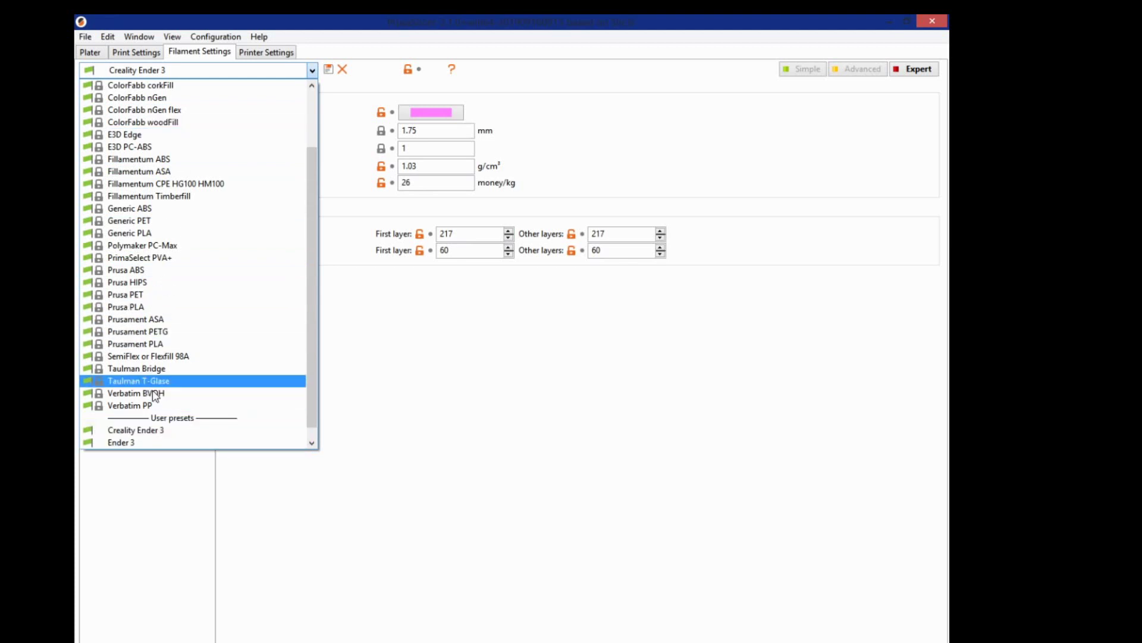
drag(312, 384, 307, 325)
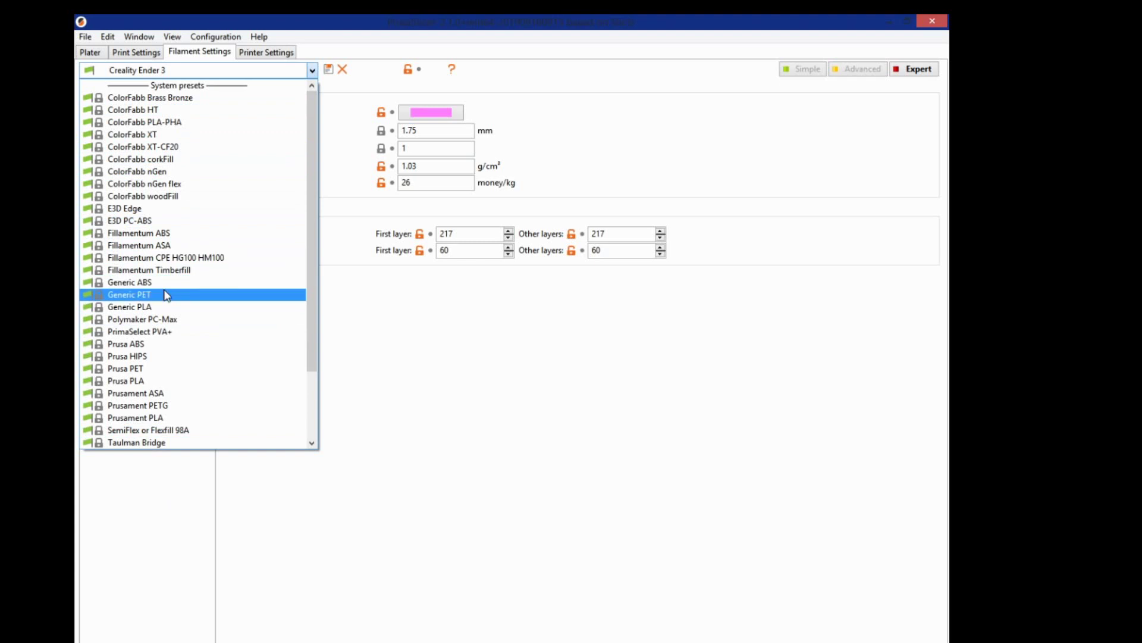
click(133, 297)
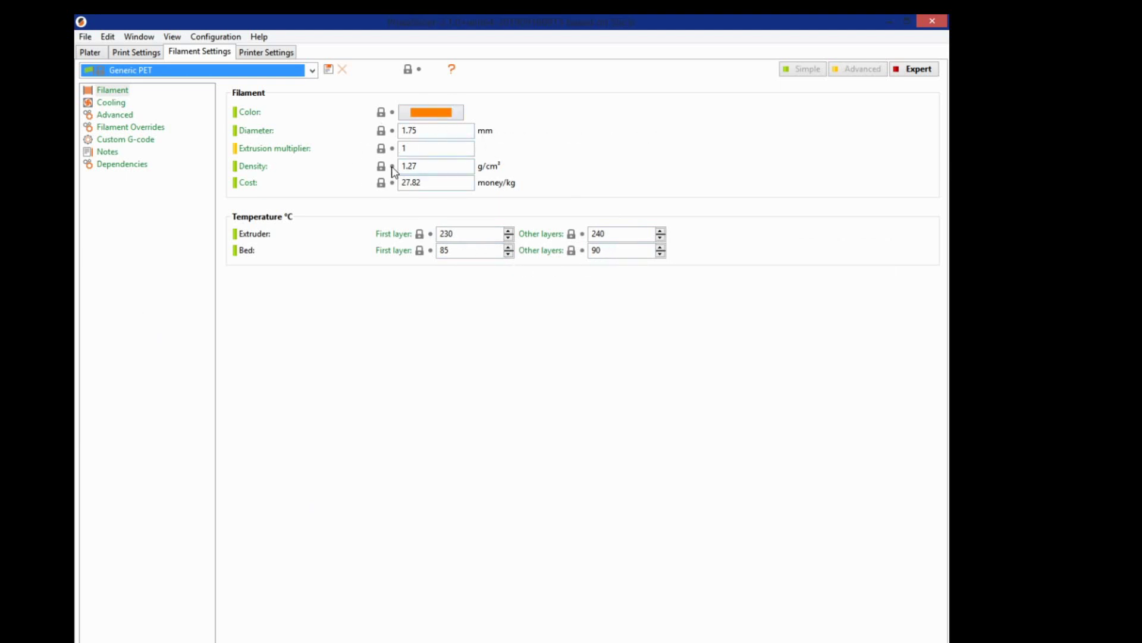
Step: Review the Generic PET preset's filament, cooling, advanced, custom G-code and dependencies settings
click(107, 90)
click(113, 104)
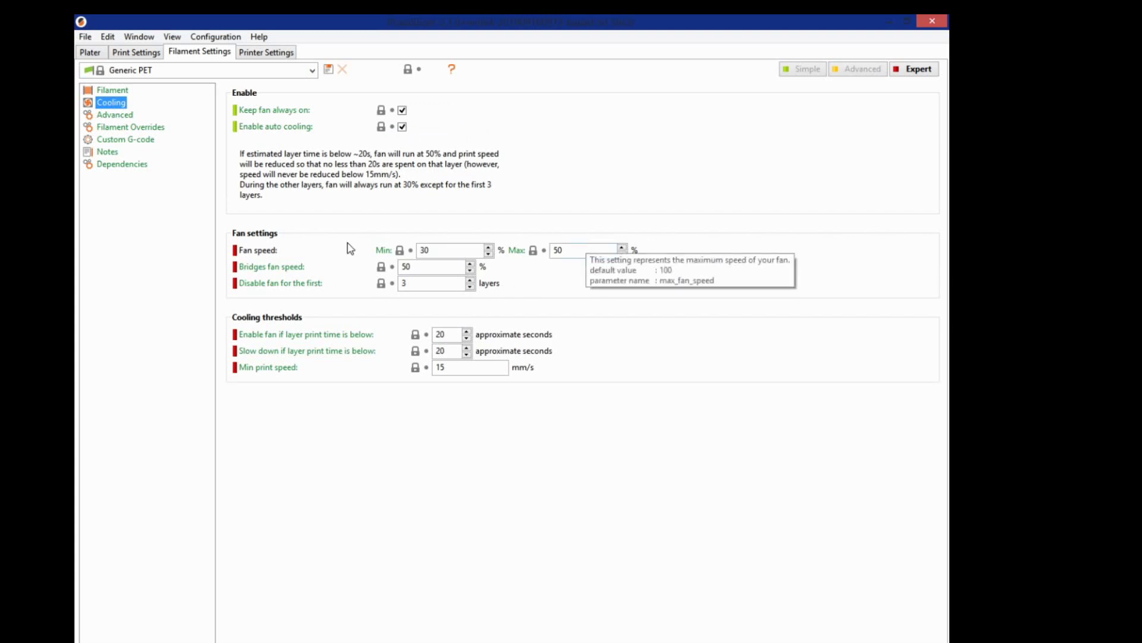
click(114, 125)
click(114, 116)
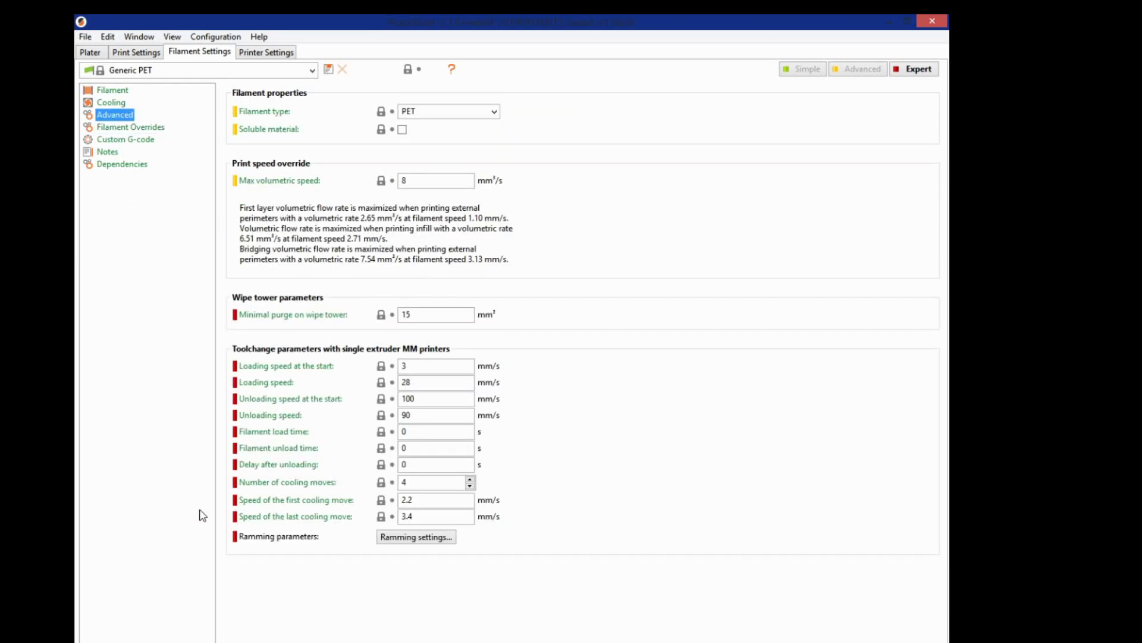
click(112, 142)
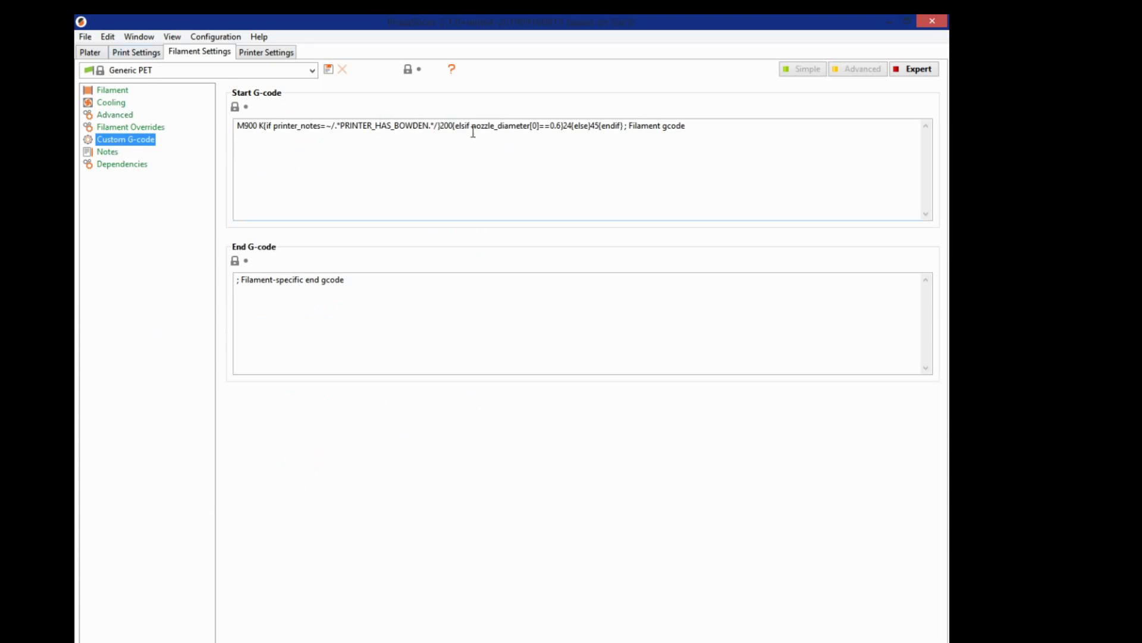
click(114, 166)
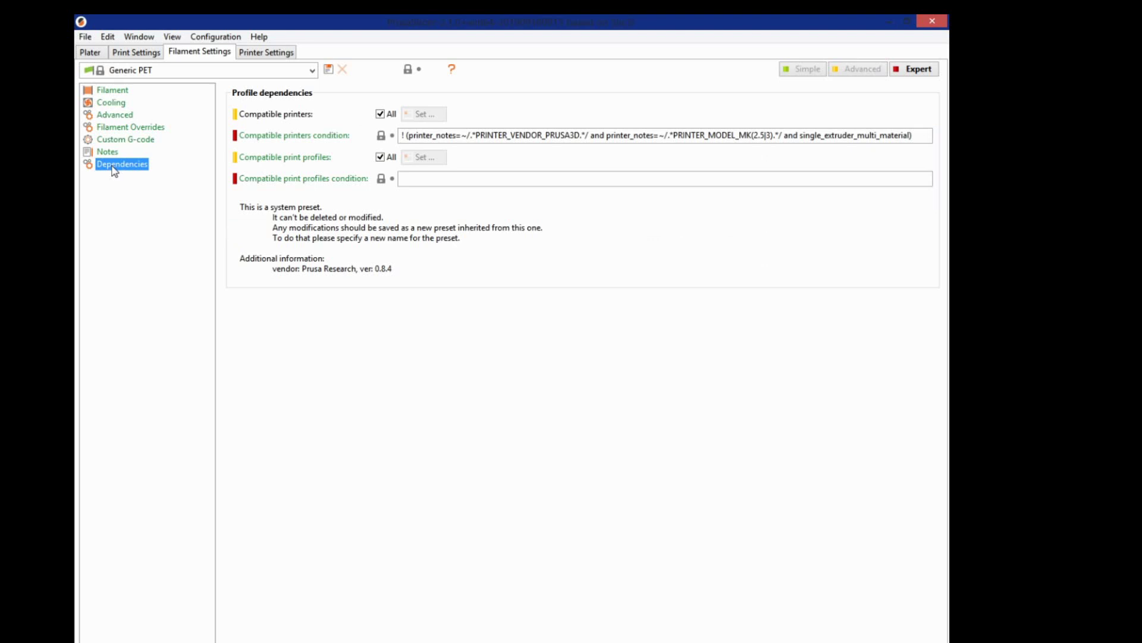
click(112, 90)
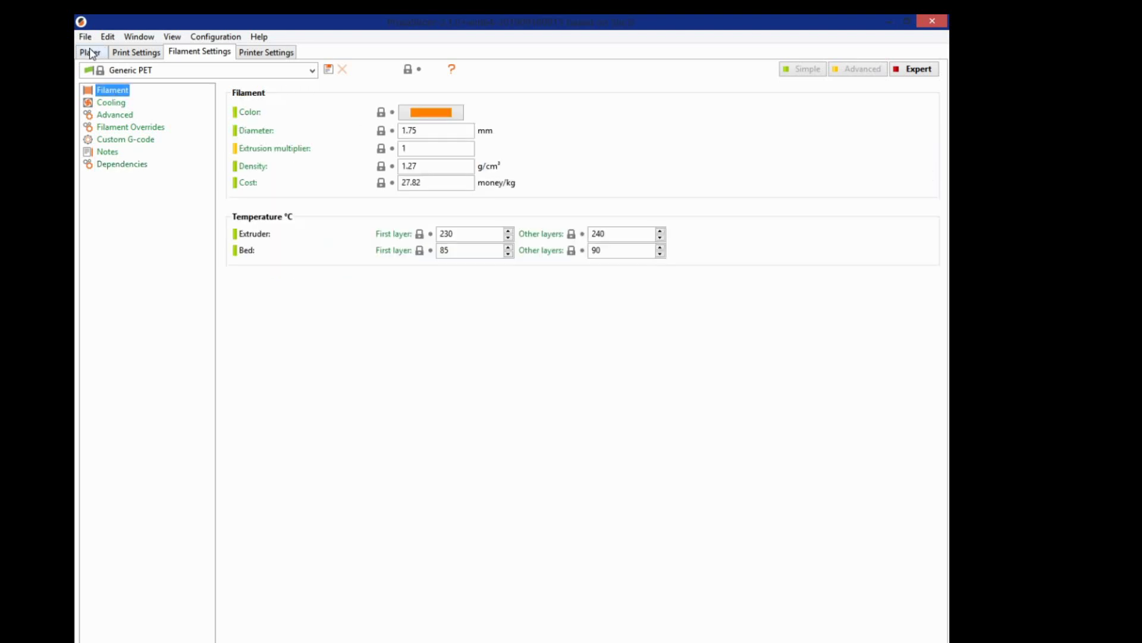
Step: Return to the plater and view the head with its support enforcer box from several sides
click(90, 52)
drag(354, 433, 520, 443)
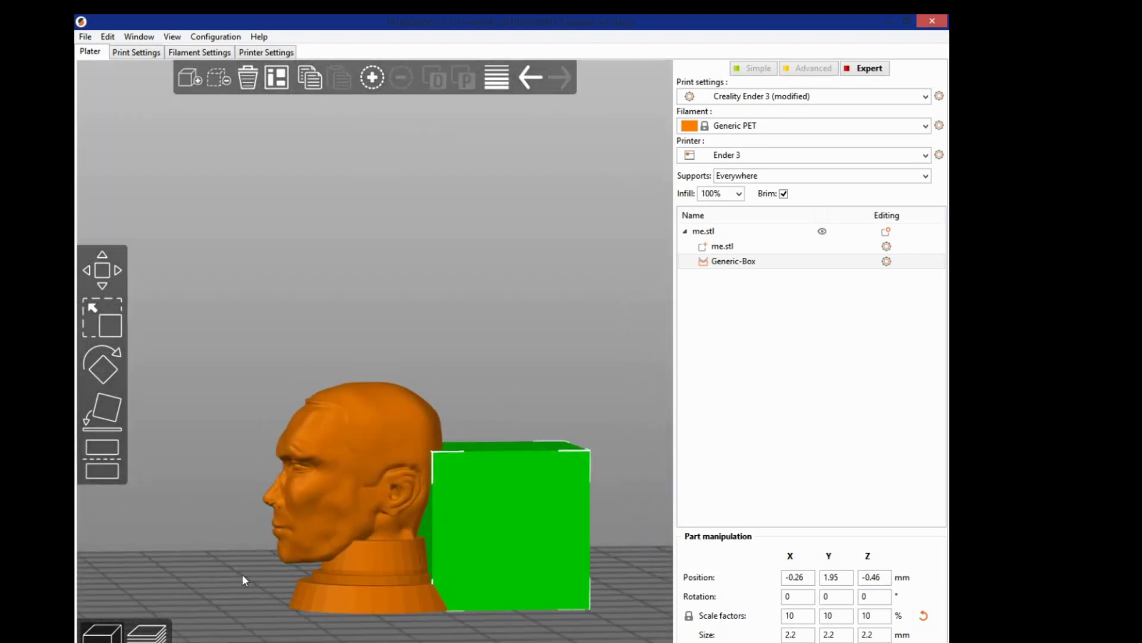
drag(242, 579, 263, 562)
drag(292, 511, 373, 529)
scroll(373, 525, down, 3)
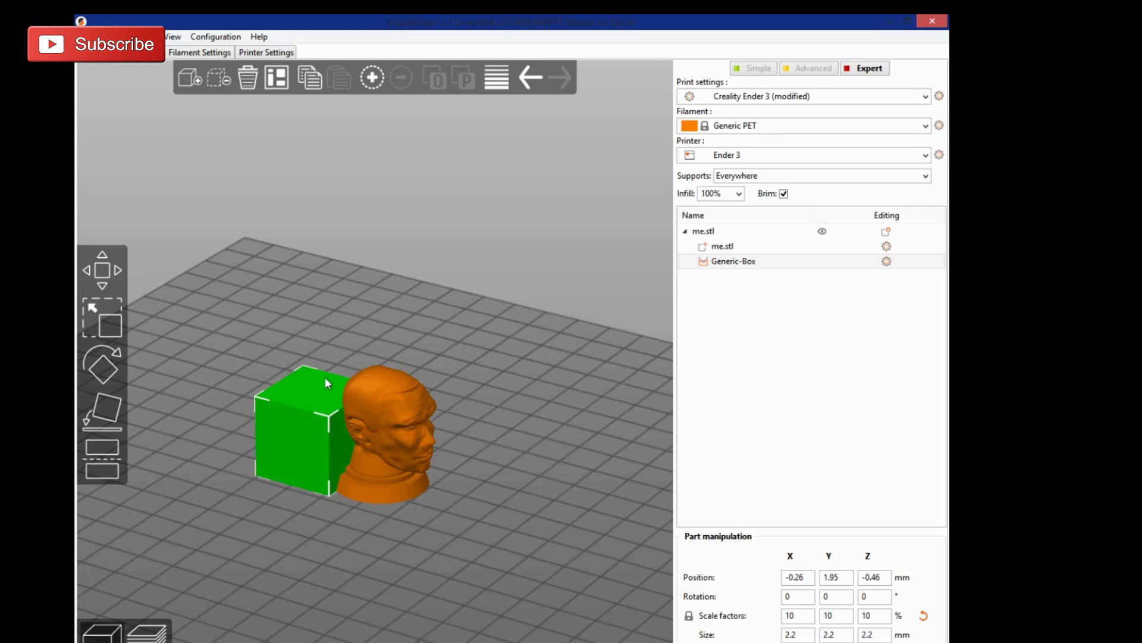
drag(509, 443, 316, 294)
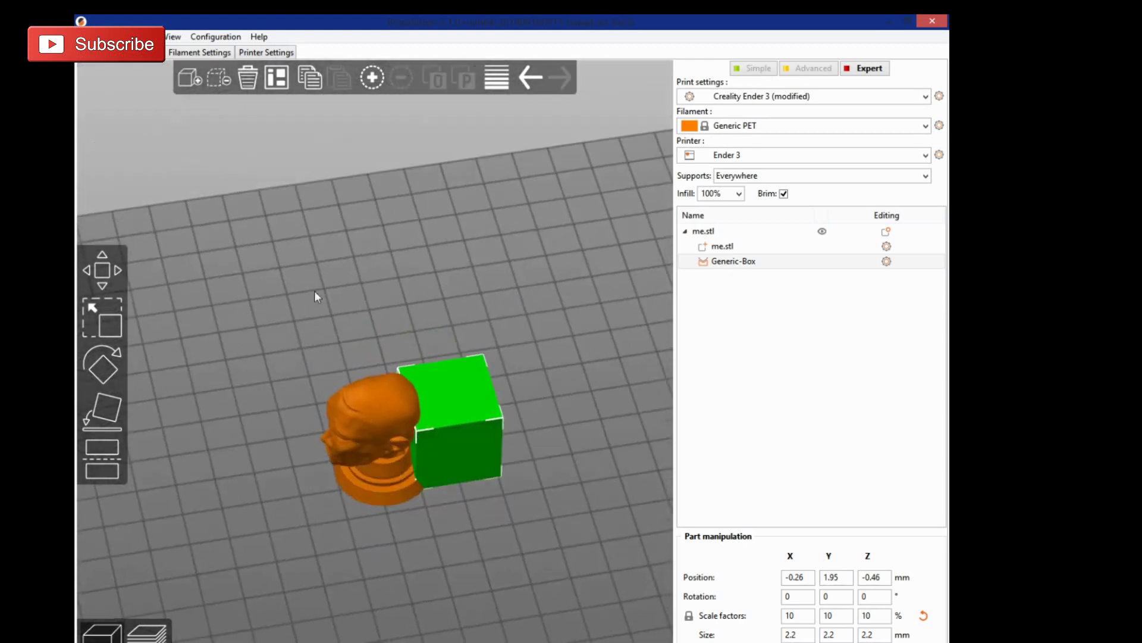
Step: Compare the printer settings offered in Simple mode with those in Expert mode, ending in Expert mode back on the plater
click(265, 54)
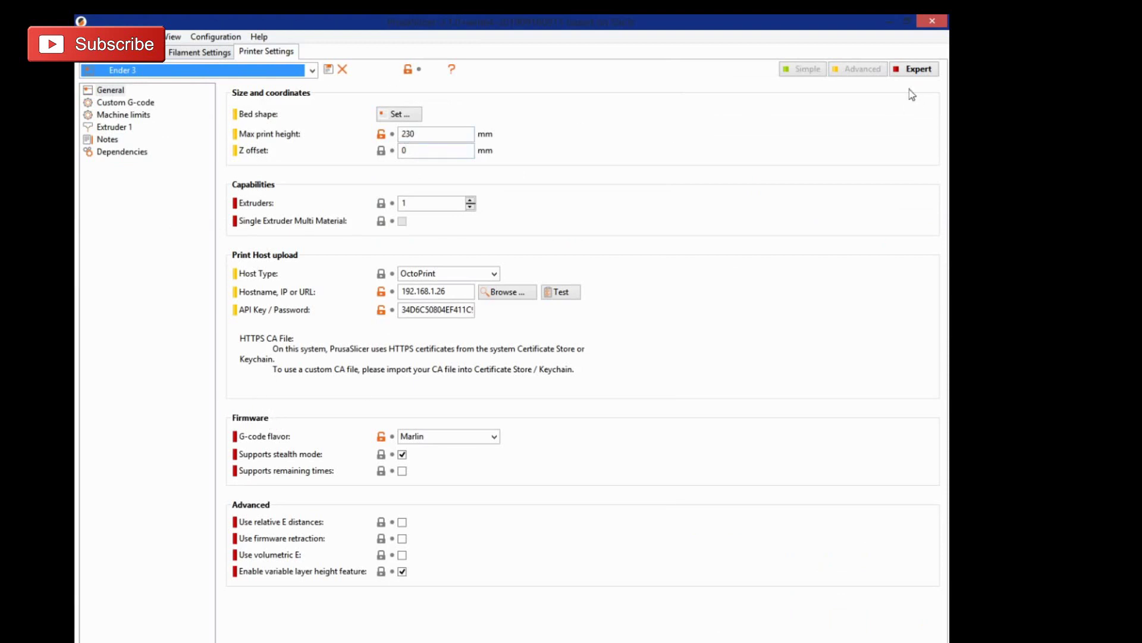
click(800, 70)
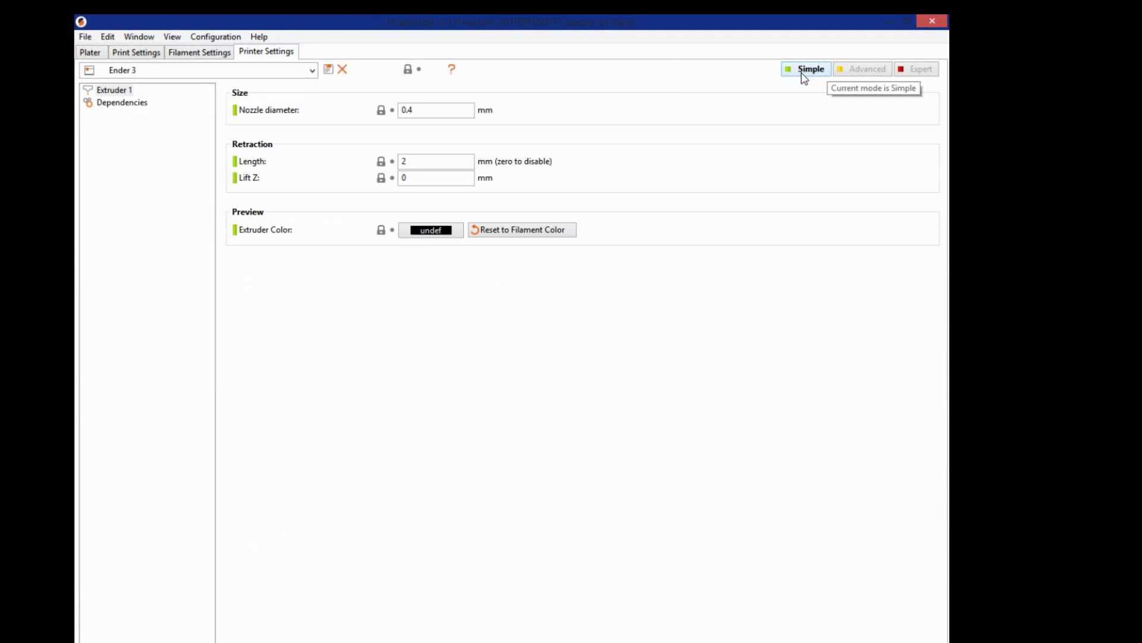
click(919, 70)
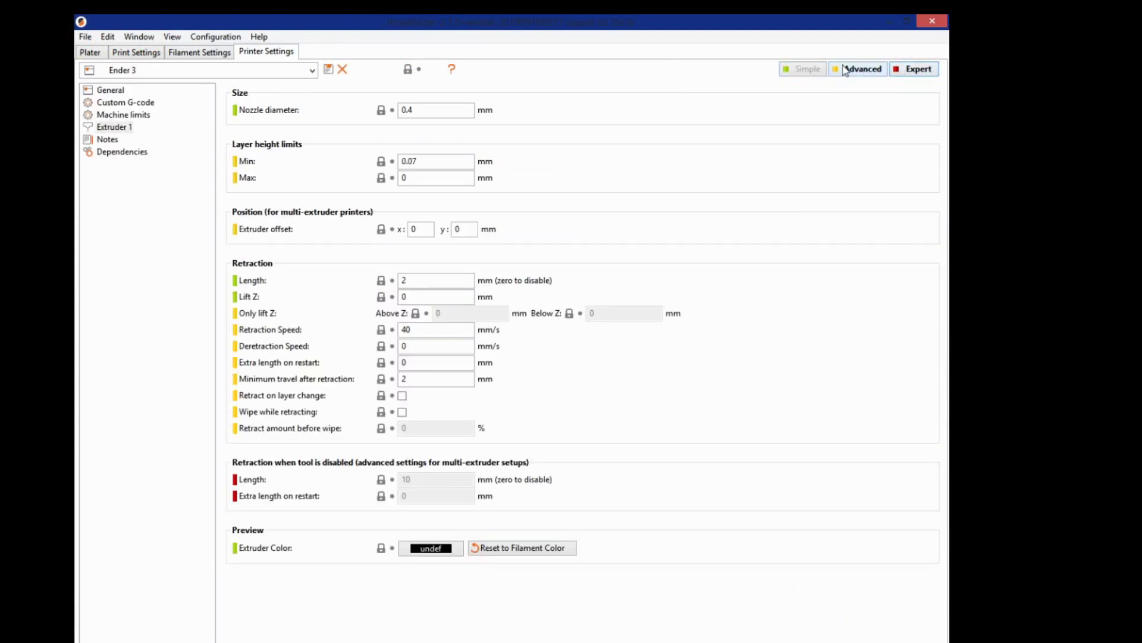
click(91, 53)
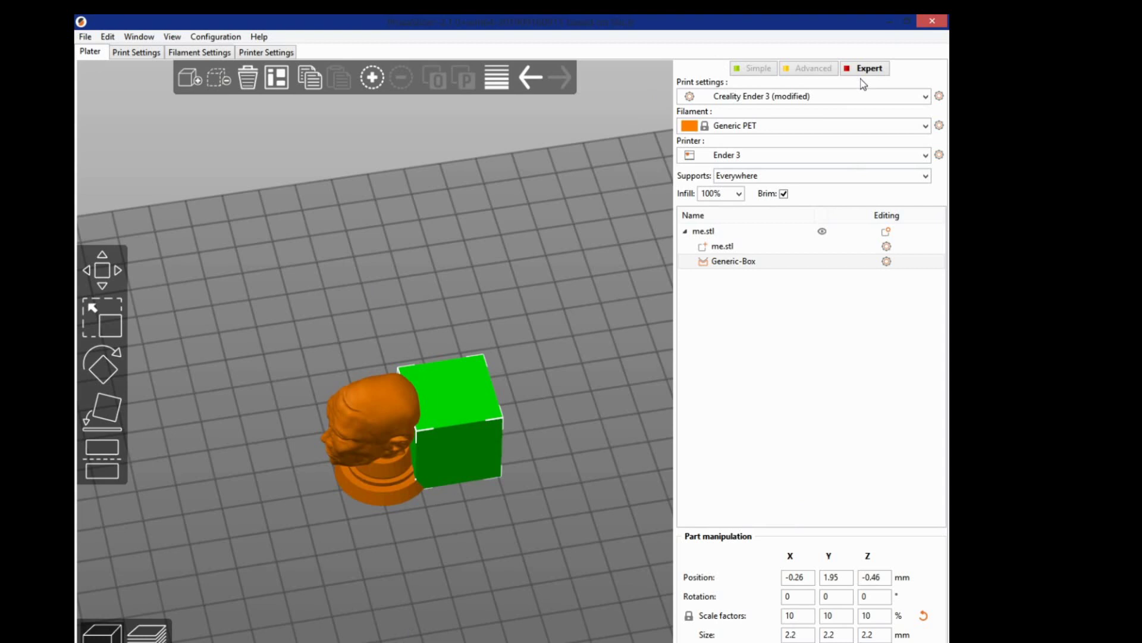
drag(326, 573, 379, 587)
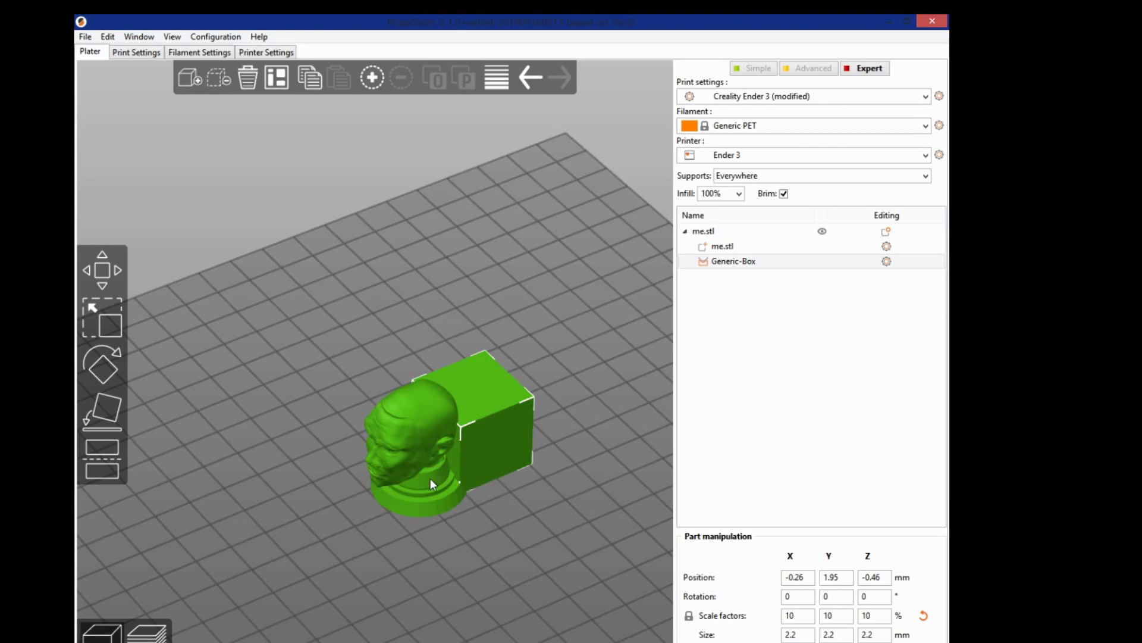
drag(395, 546, 264, 557)
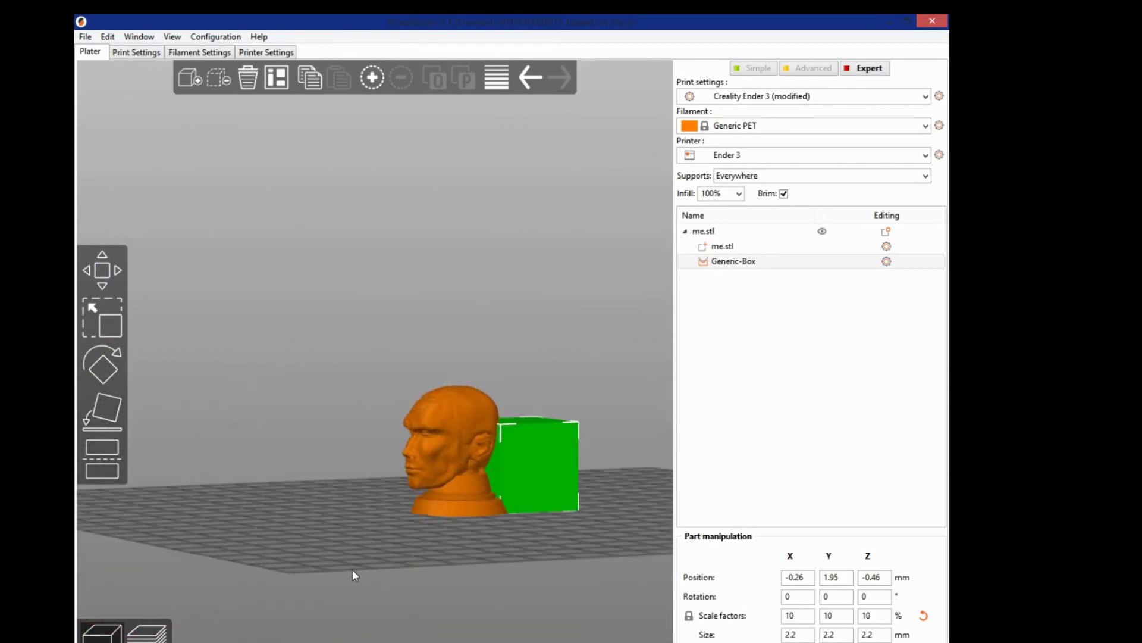
drag(353, 574, 367, 593)
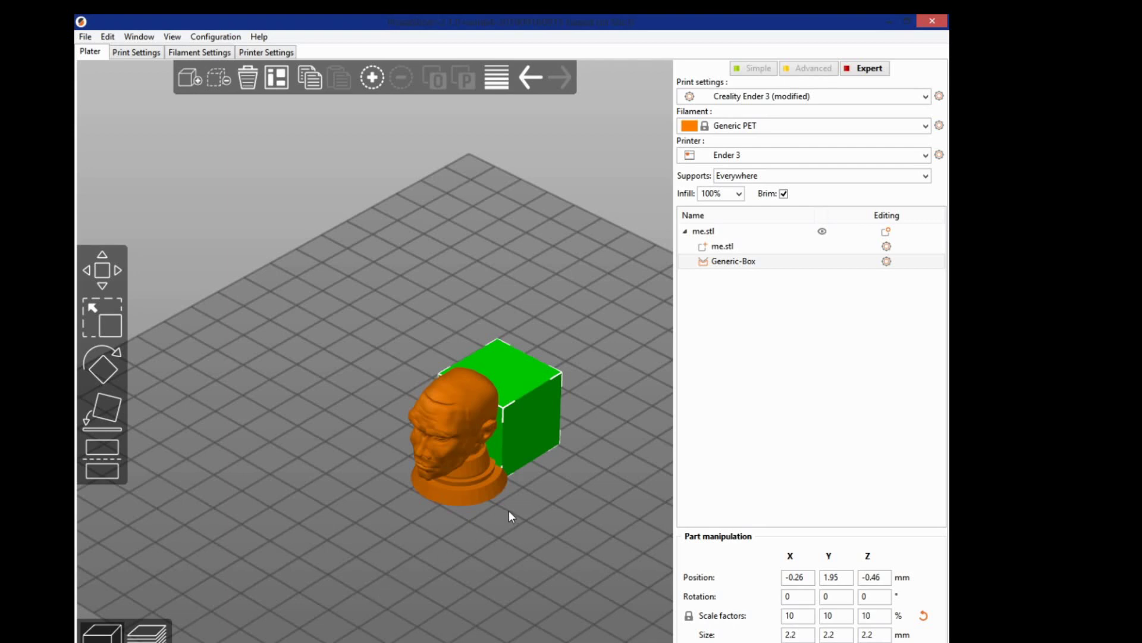
drag(509, 512, 344, 525)
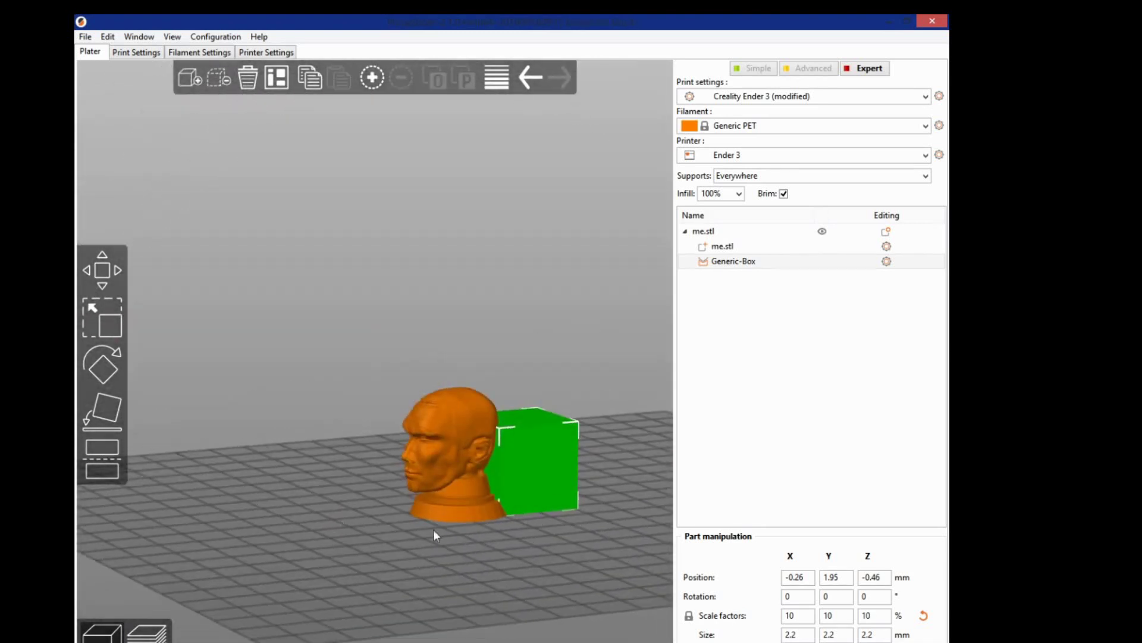
drag(315, 564, 427, 570)
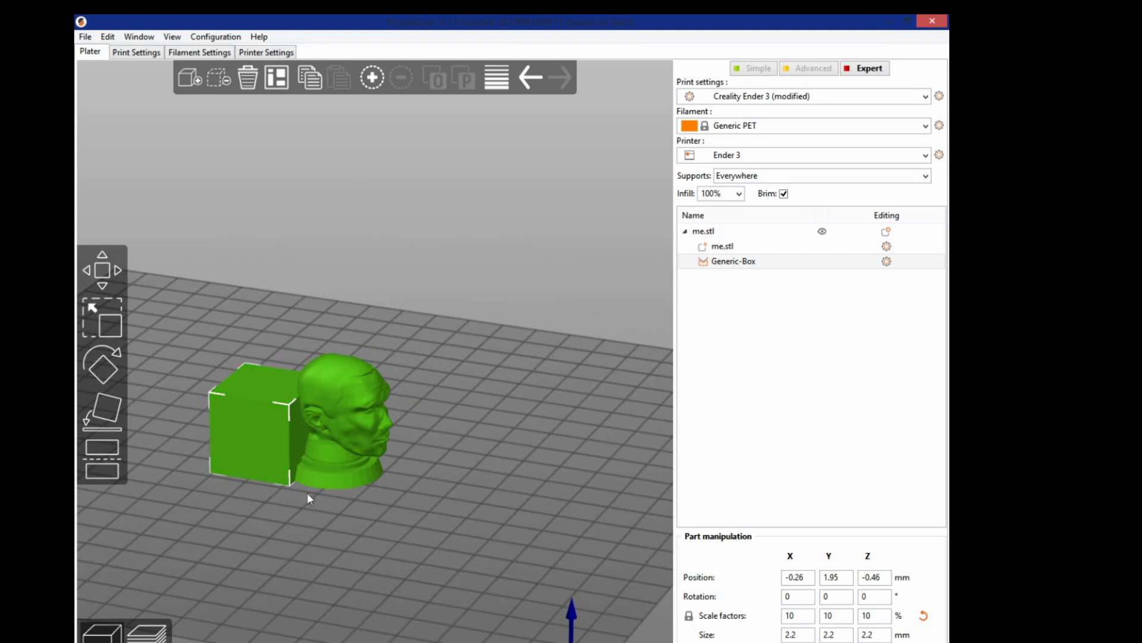
drag(370, 554, 420, 526)
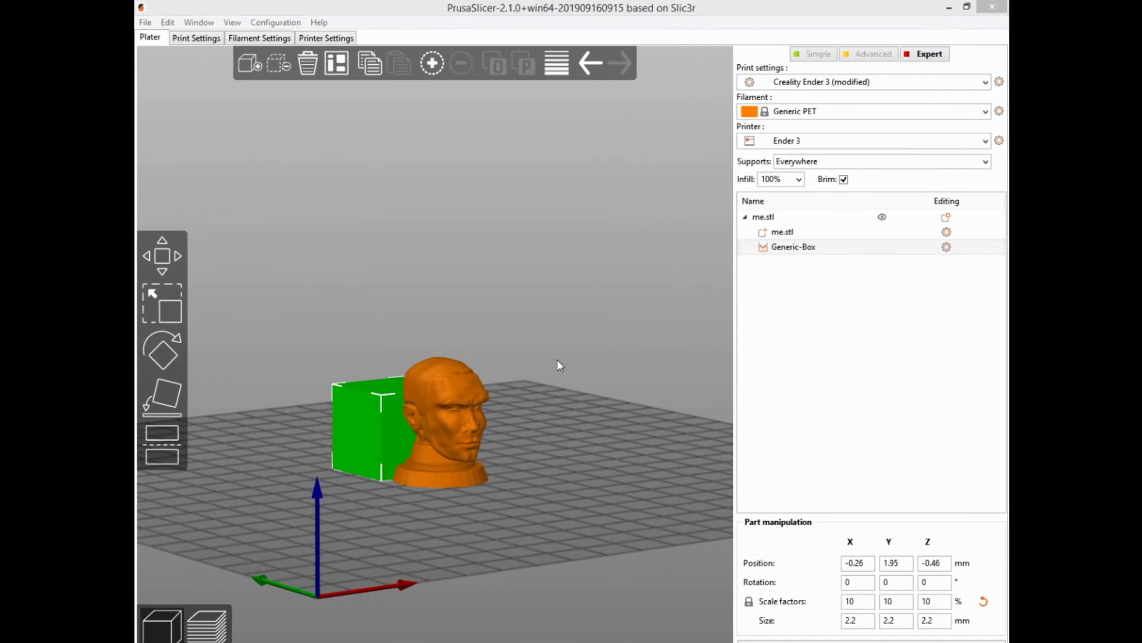
drag(653, 441, 568, 477)
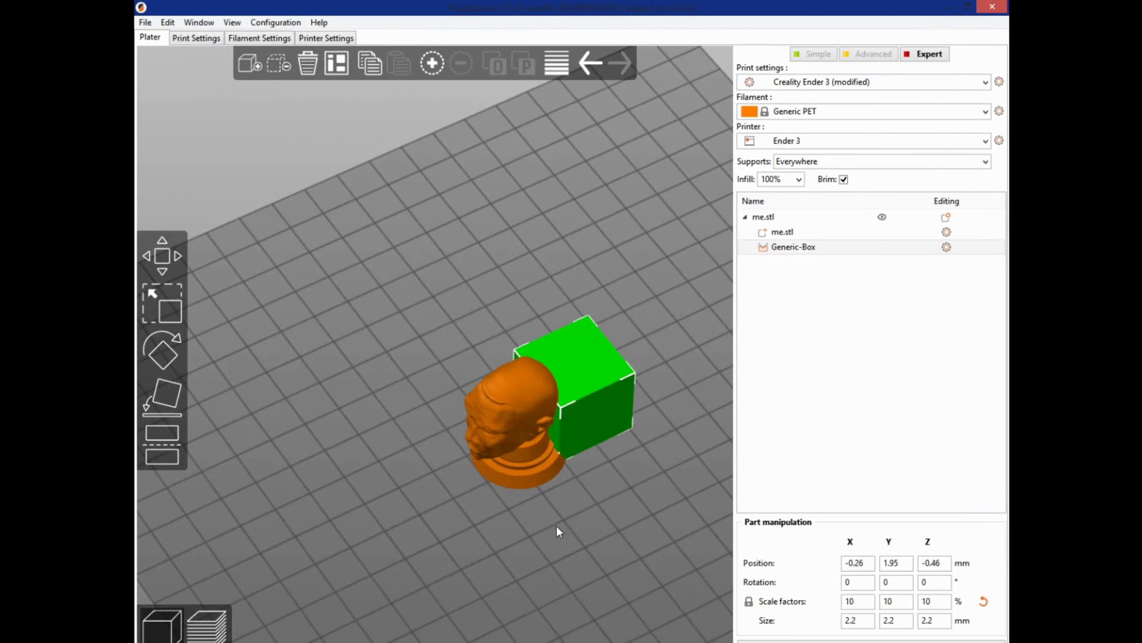
drag(470, 526, 459, 495)
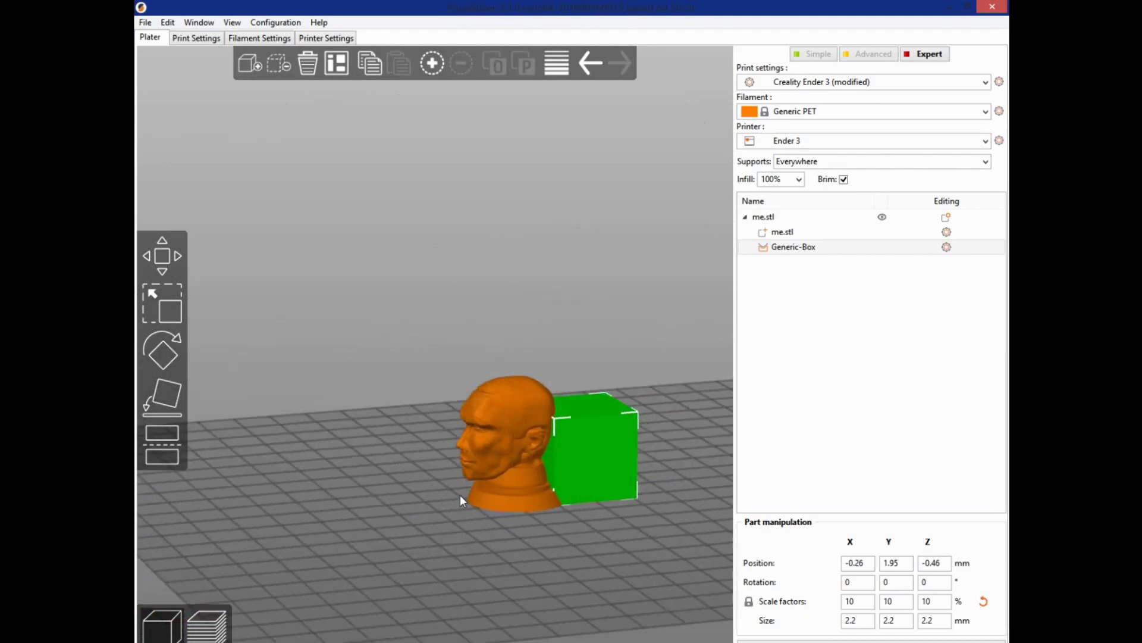